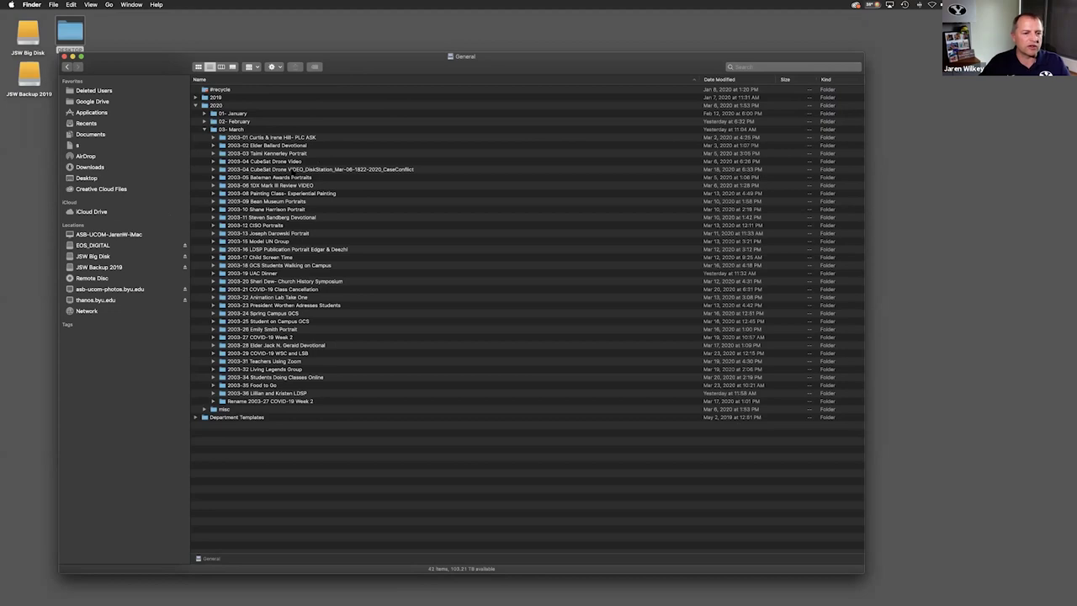
# - Switch to column view and open 2020's 03- March folder, widening its column
pyautogui.click(383, 169)
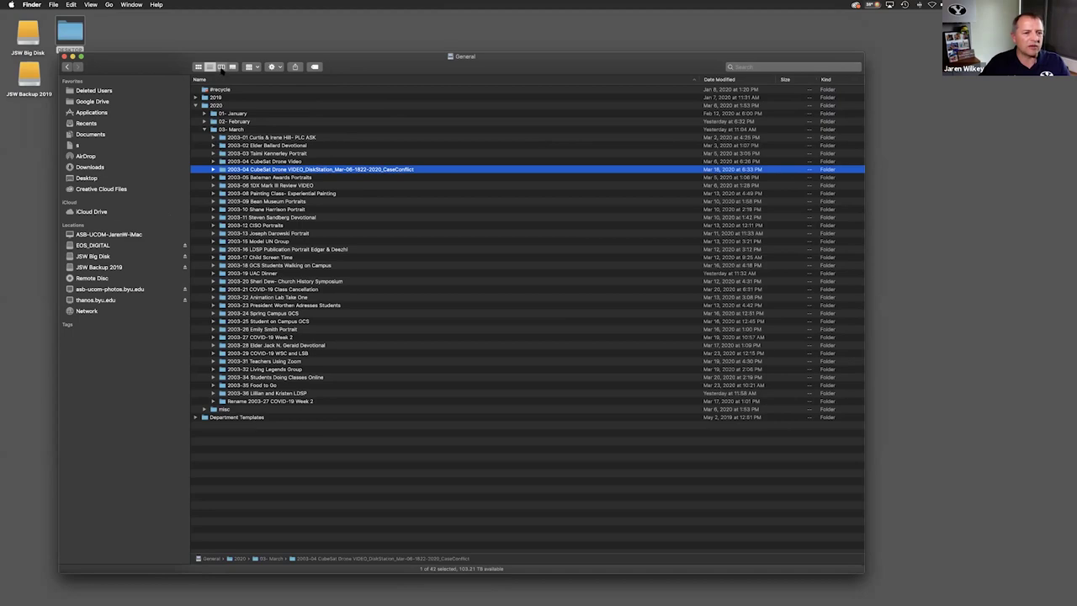
pyautogui.press('super+3')
pyautogui.click(299, 96)
pyautogui.click(396, 96)
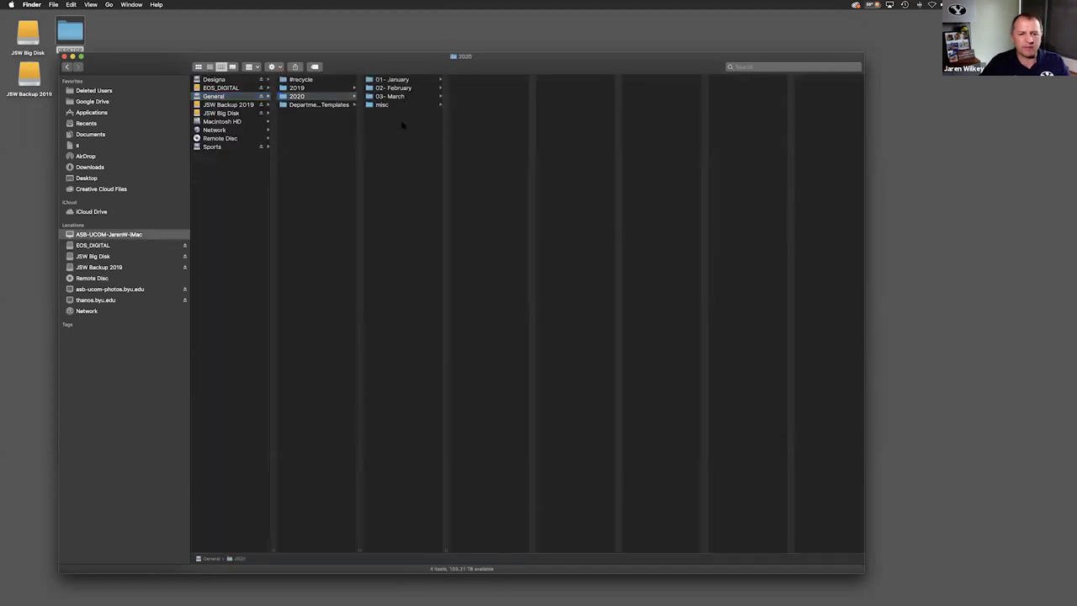
pyautogui.doubleClick(530, 548)
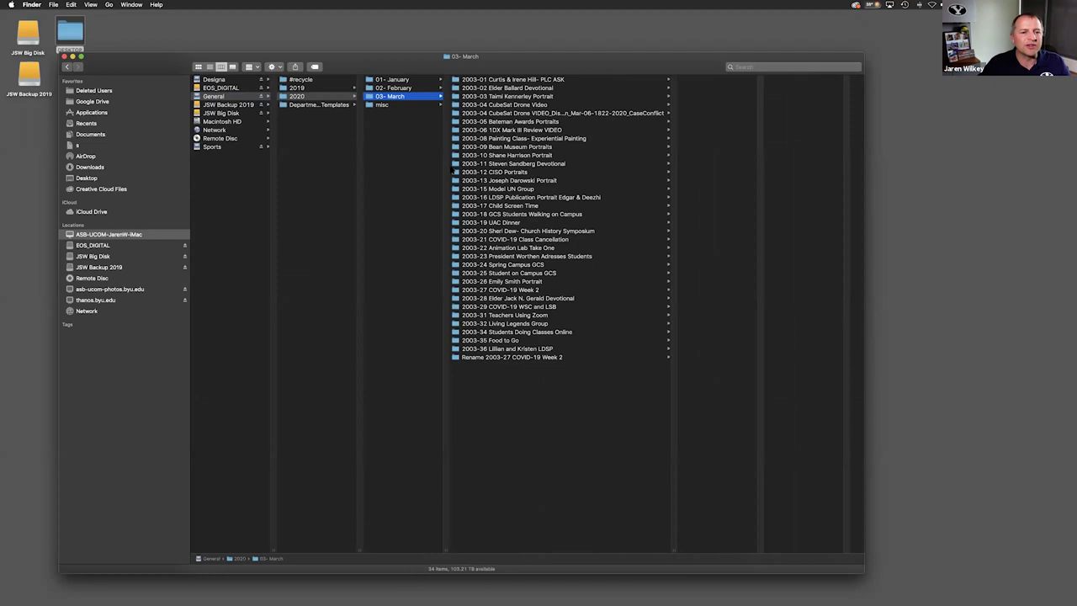
# - Open 02- February and widen its column to read project folders 2002-01 through 2002-61
pyautogui.click(403, 87)
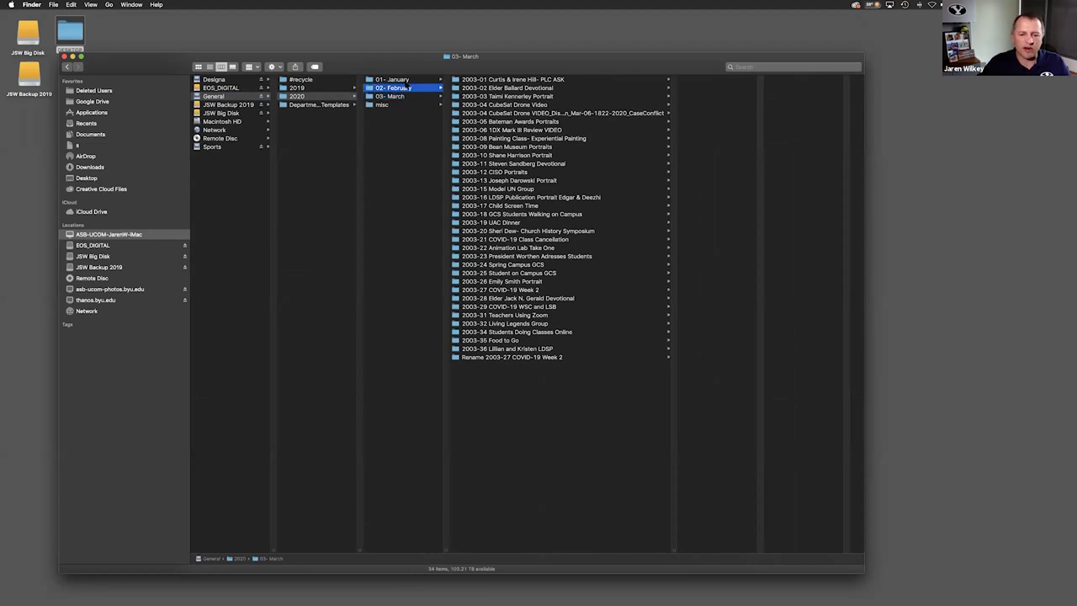
pyautogui.moveTo(532, 549); pyautogui.dragTo(668, 544)
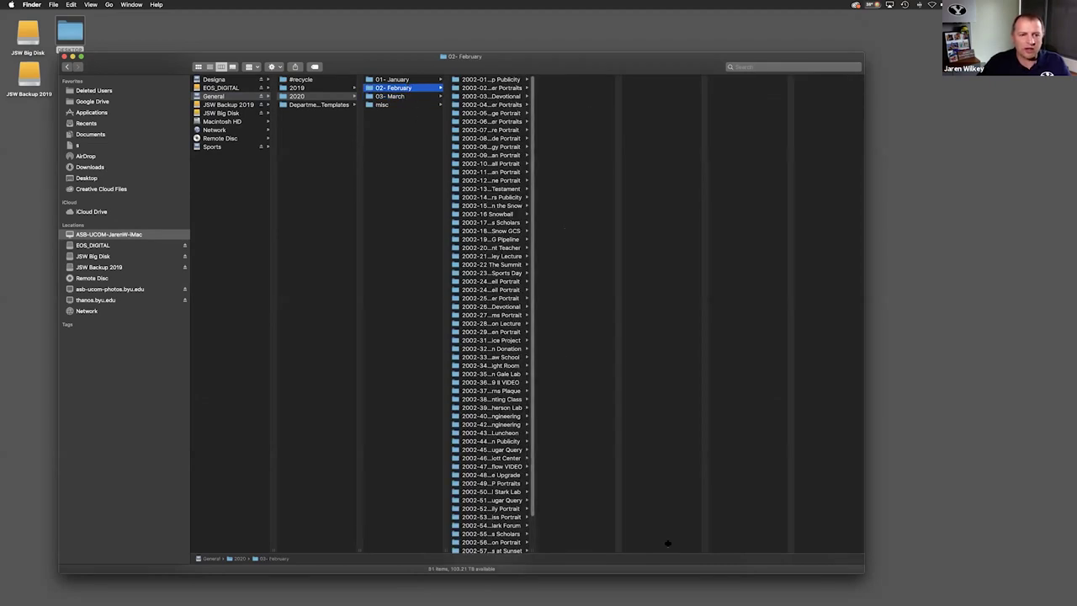
pyautogui.scroll(-1, 558, 366)
pyautogui.scroll(1, 507, 87)
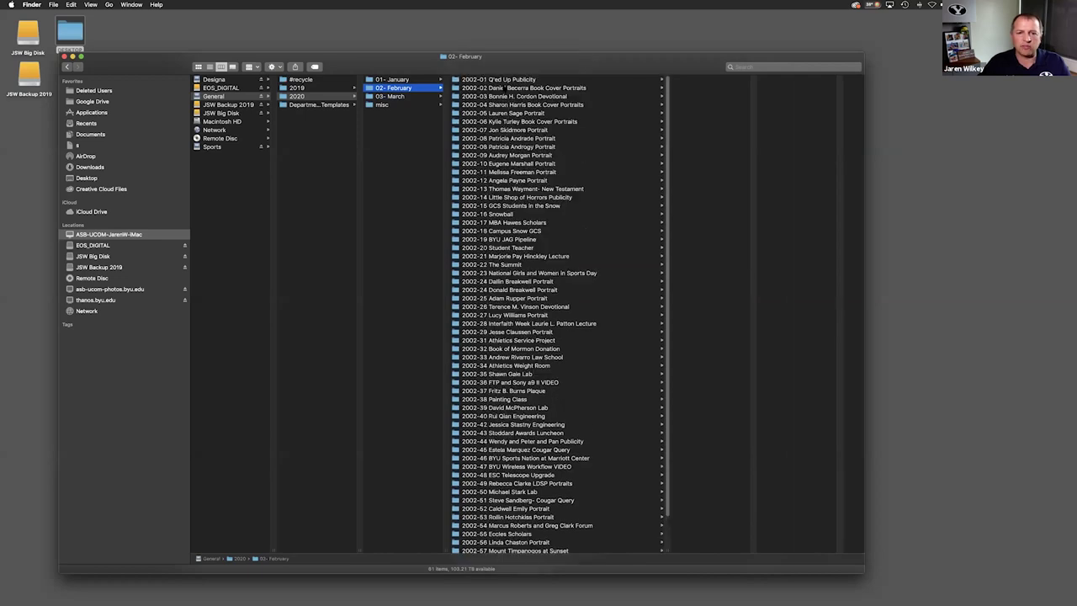
pyautogui.scroll(-3, 560, 314)
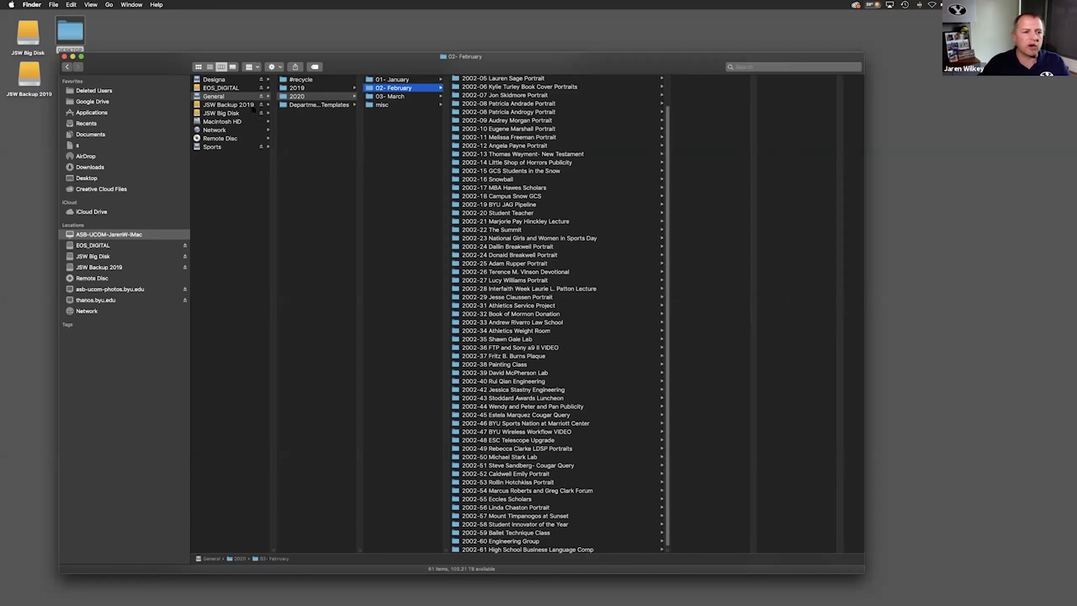
pyautogui.click(156, 34)
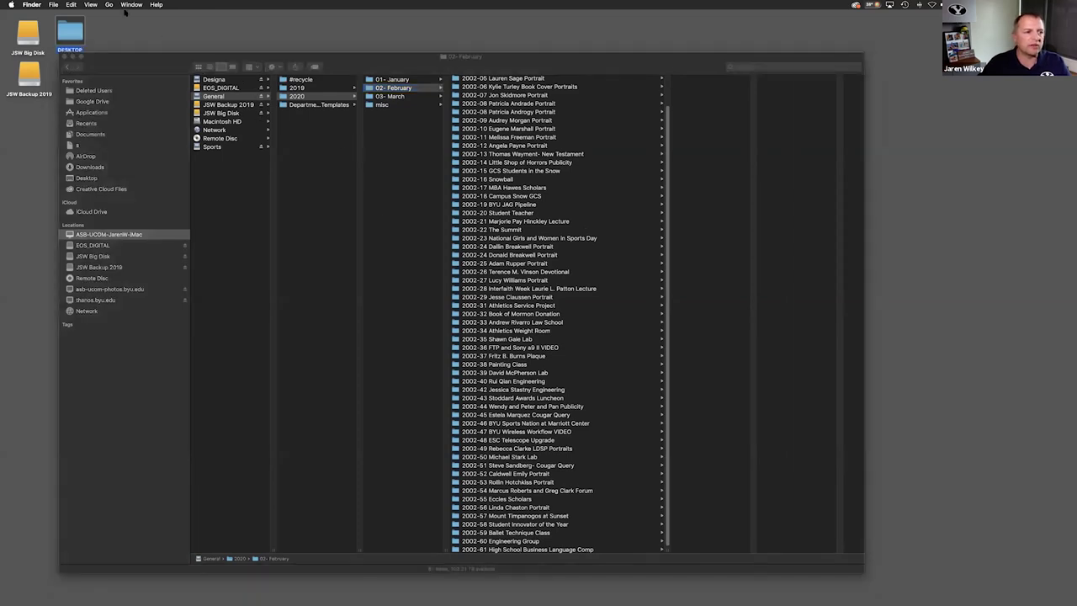
pyautogui.click(111, 6)
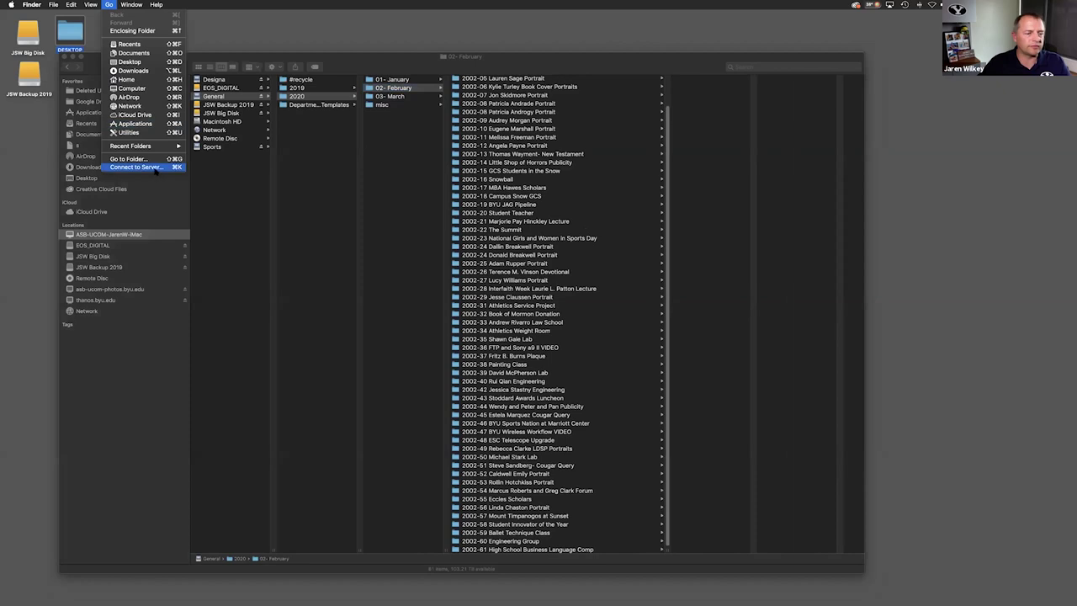
# - Connect to the smb://asb-ucom-photos.byu.edu server chosen from recent servers
pyautogui.click(381, 258)
pyautogui.press('super+k')
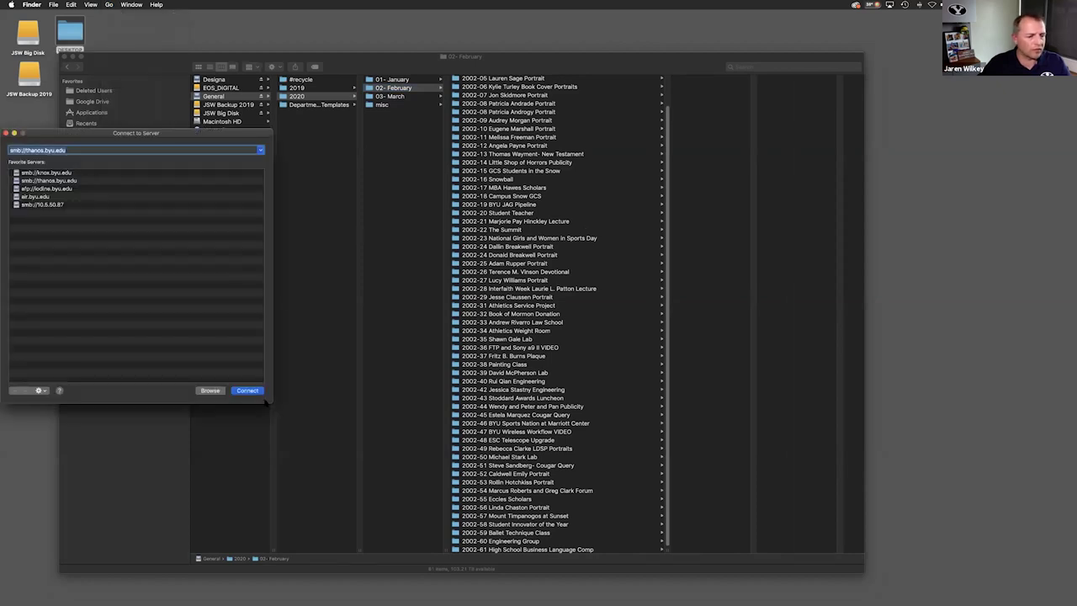
pyautogui.click(260, 150)
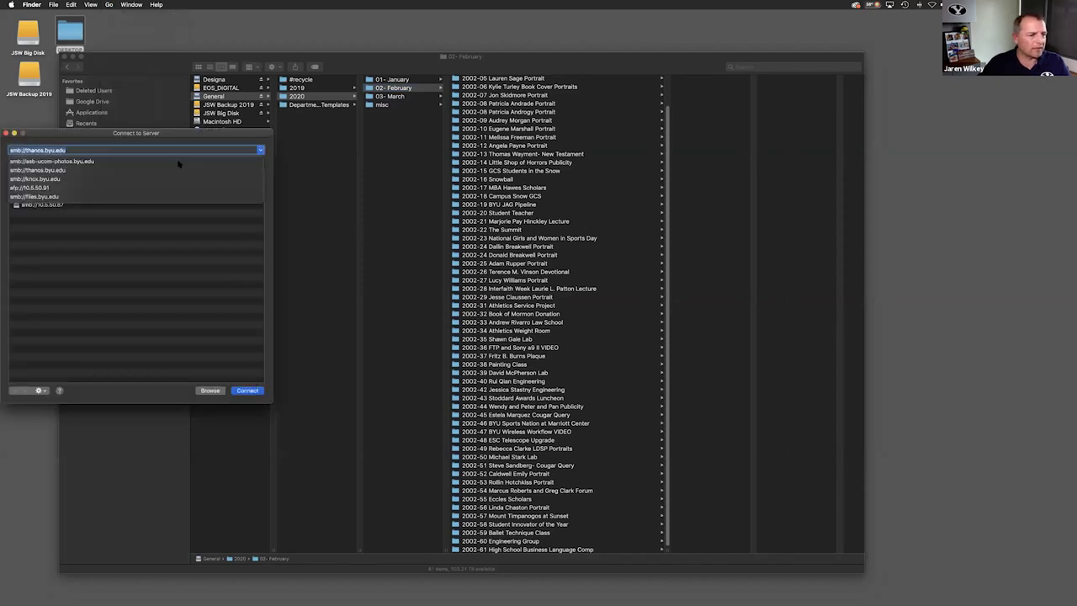
pyautogui.click(178, 161)
pyautogui.click(247, 390)
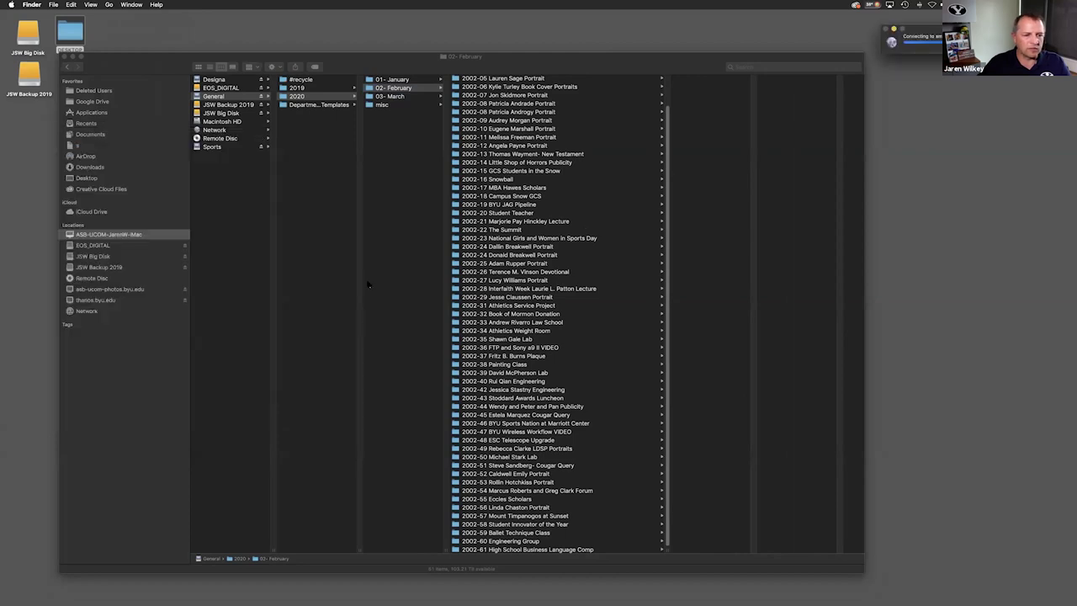
pyautogui.click(569, 257)
# - Browse the server to Sports > BYU ATHLETICS > Basketball- Men with a widened column
pyautogui.click(140, 291)
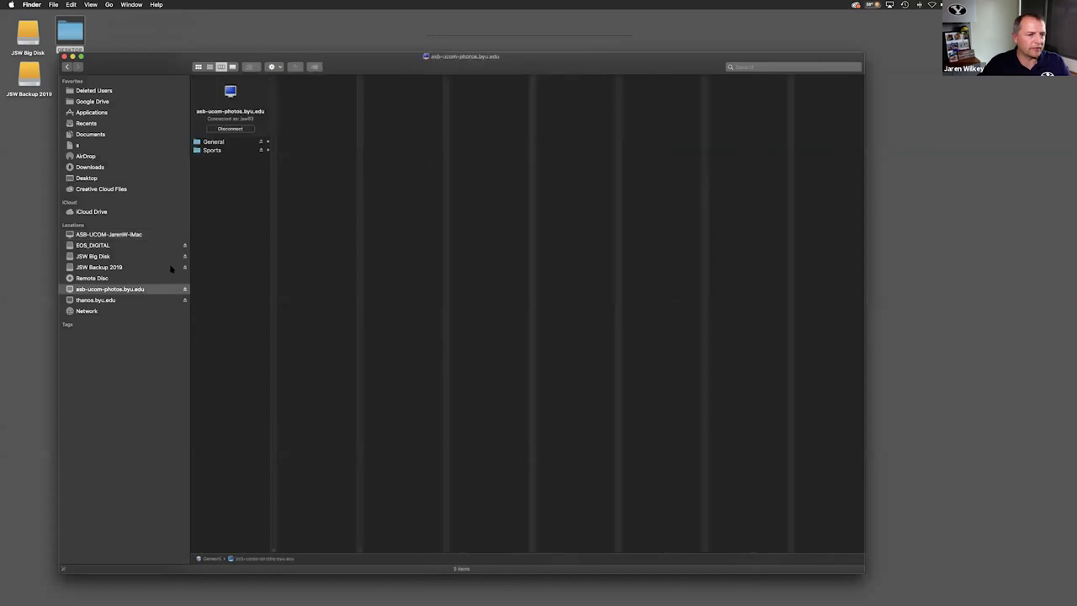
pyautogui.click(212, 150)
pyautogui.click(319, 96)
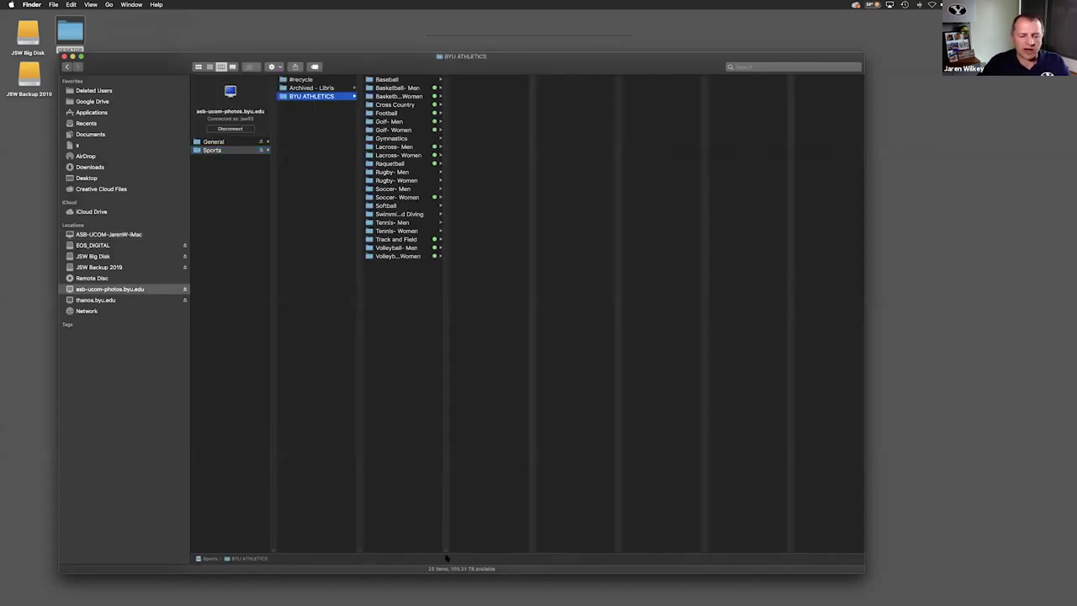
pyautogui.moveTo(446, 549); pyautogui.dragTo(507, 530)
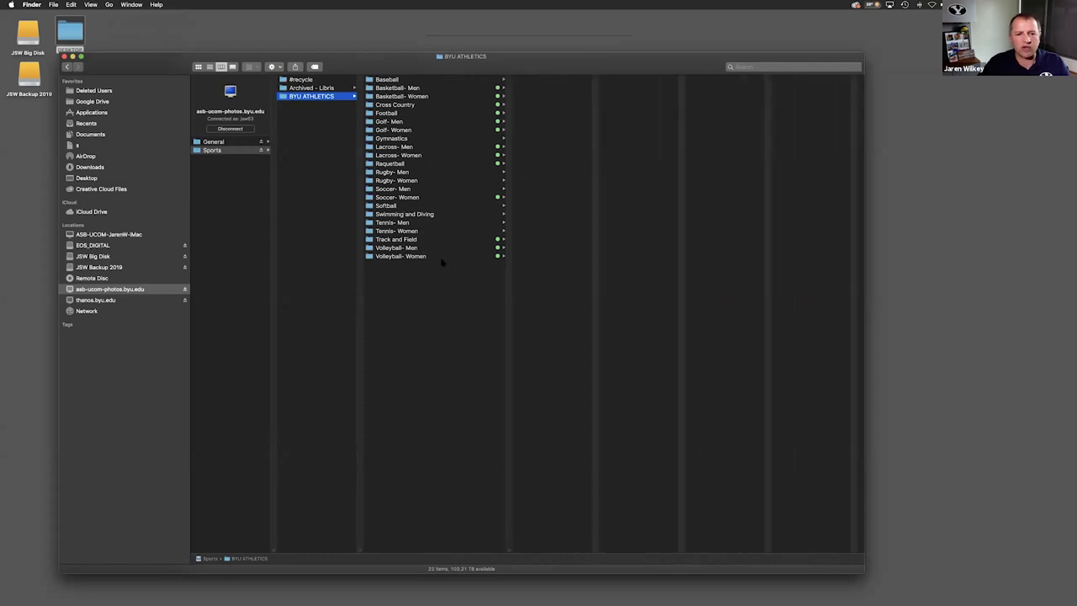
pyautogui.click(410, 89)
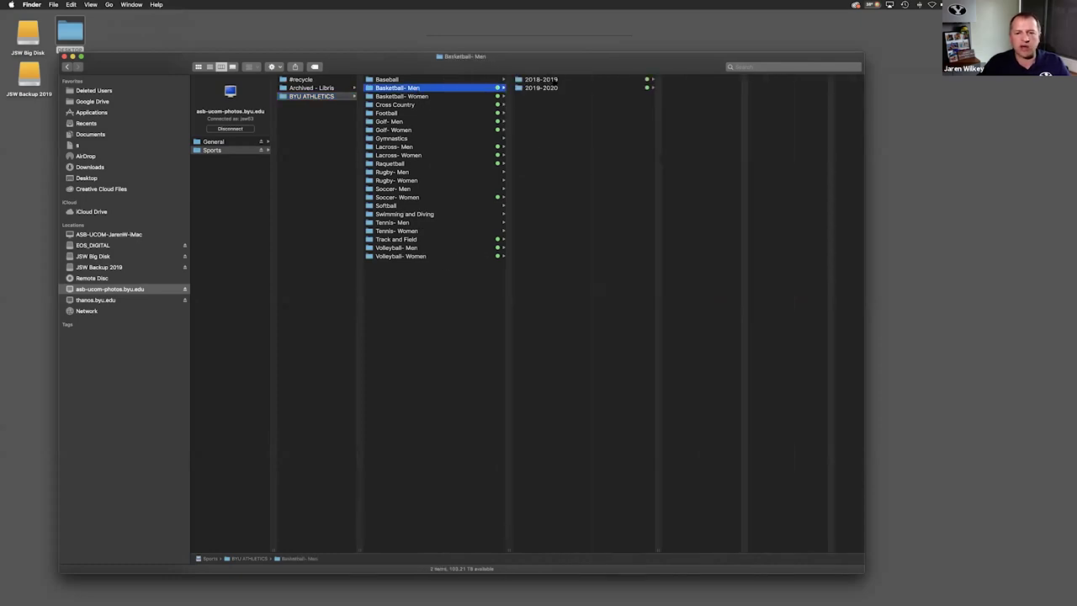
# - Open the 2018-2019 season's game folders, such as 18-19mBKB at Utah, and widen the column
pyautogui.moveTo(545, 72); pyautogui.dragTo(558, 65)
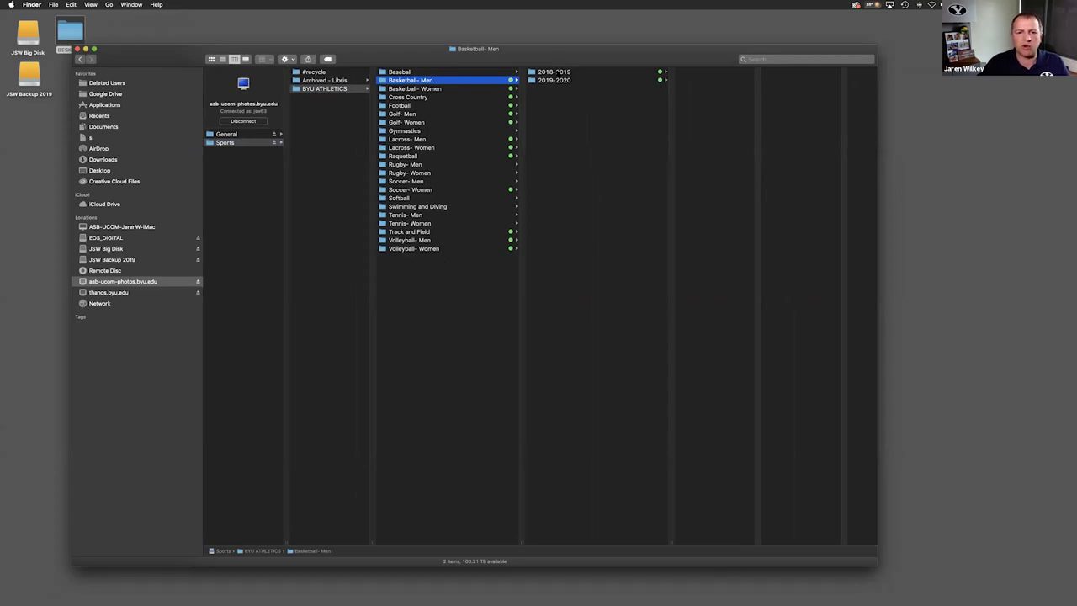
pyautogui.click(557, 72)
pyautogui.click(762, 74)
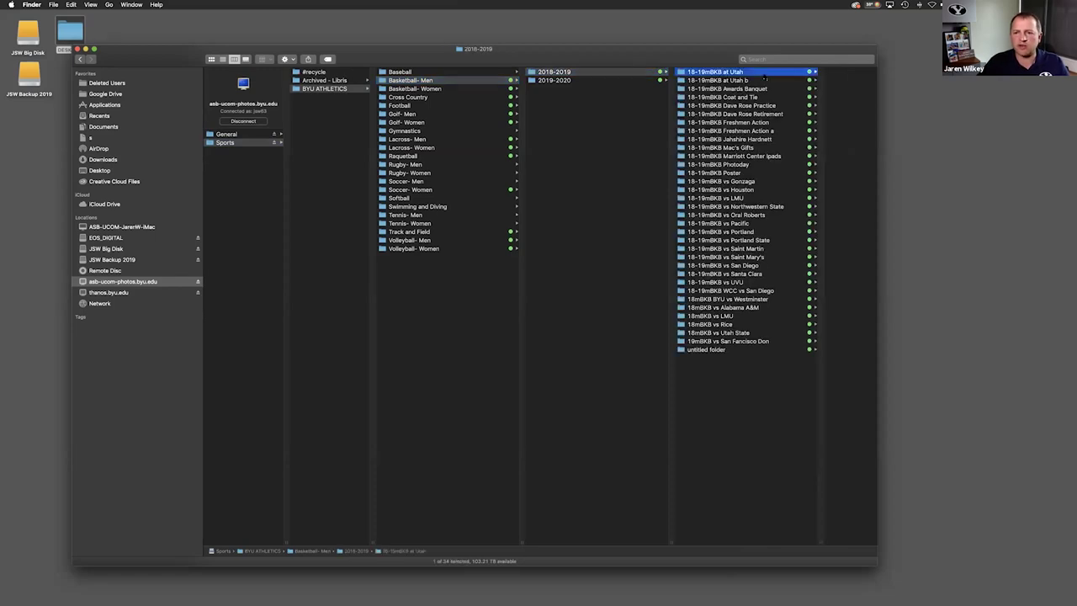
pyautogui.click(765, 73)
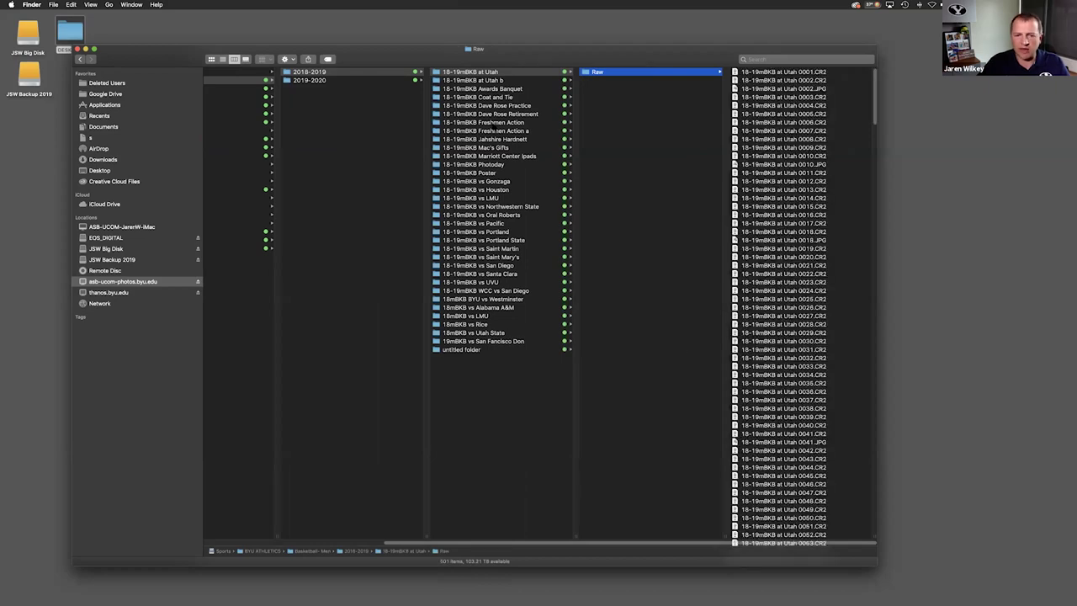
pyautogui.click(367, 74)
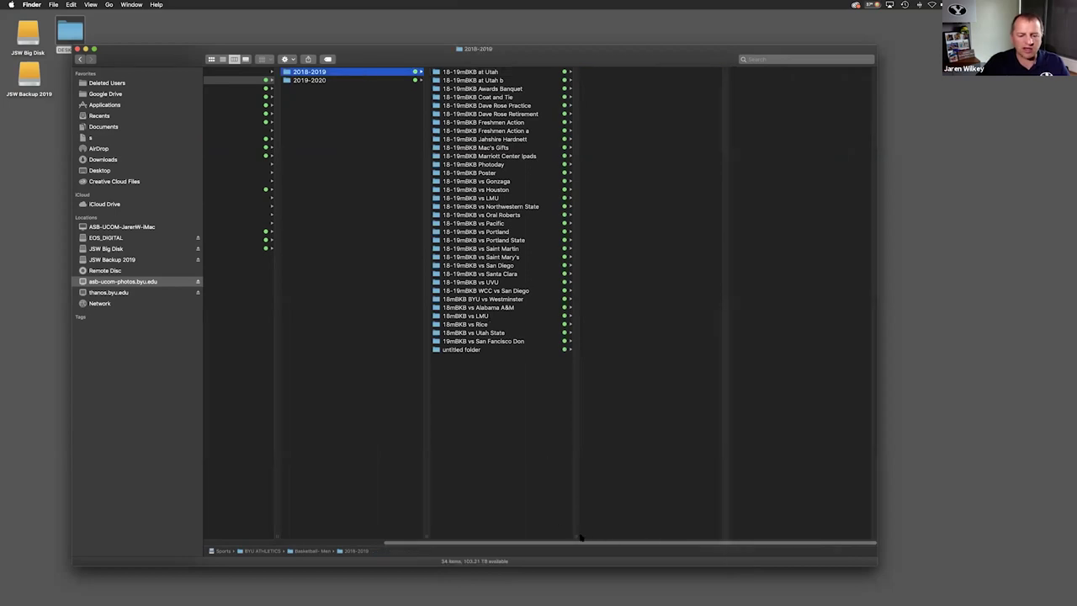
pyautogui.moveTo(577, 533); pyautogui.dragTo(630, 527)
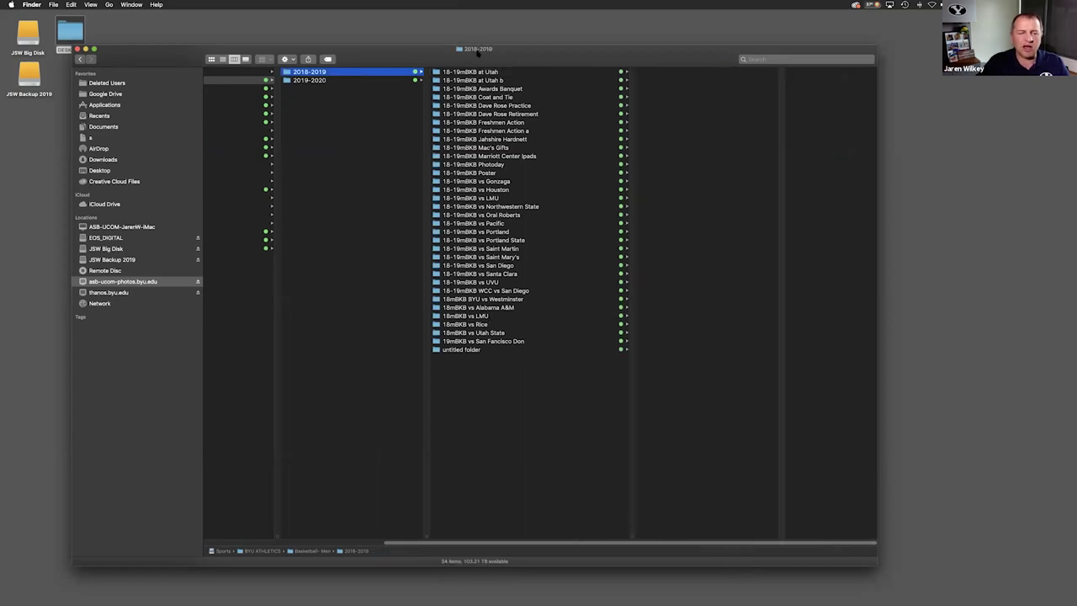
pyautogui.moveTo(492, 48); pyautogui.dragTo(506, 40)
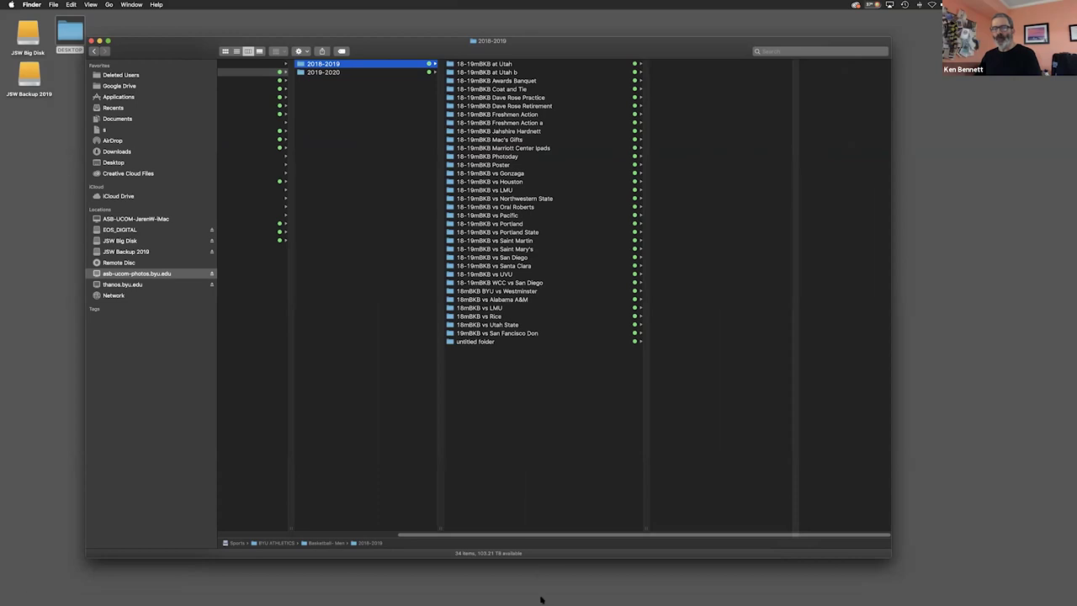
# - Go to libris.photoshelter.com in the browser and open the Library page
pyautogui.moveTo(173, 594)
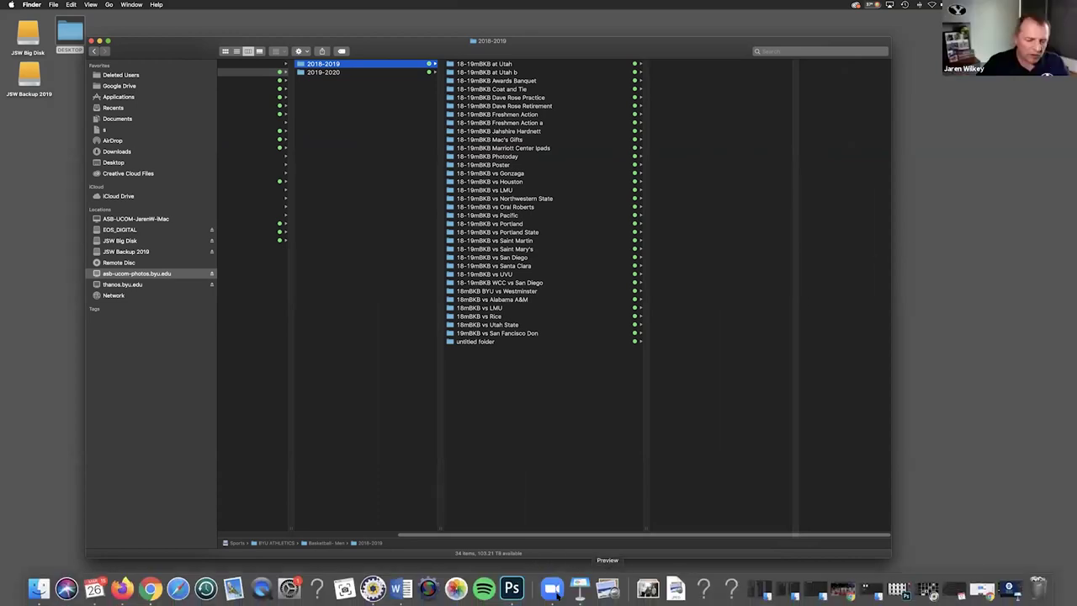
pyautogui.click(150, 588)
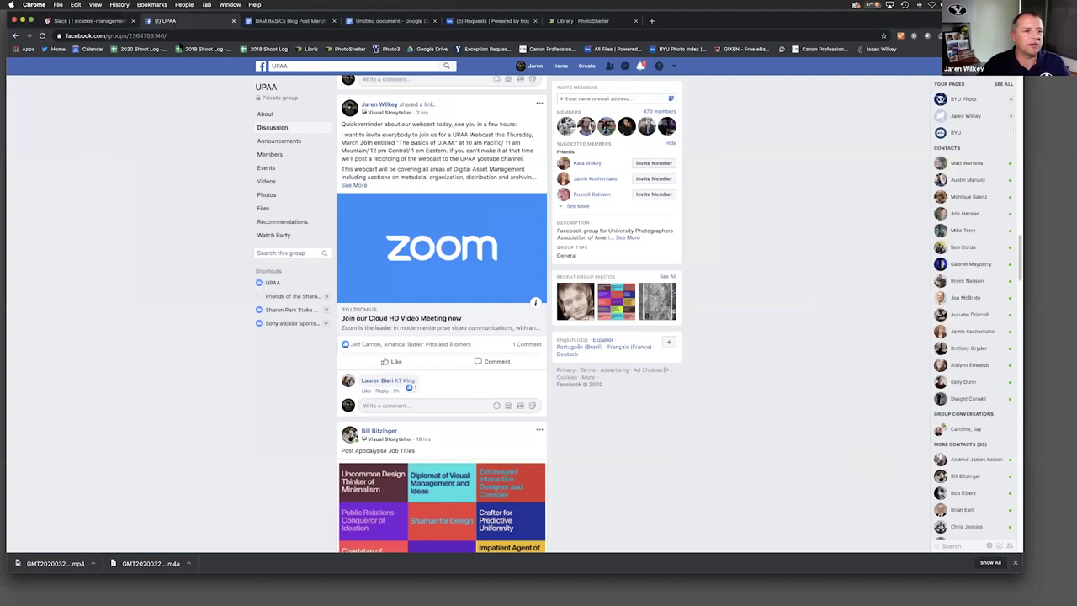
pyautogui.click(181, 36)
pyautogui.write('li')
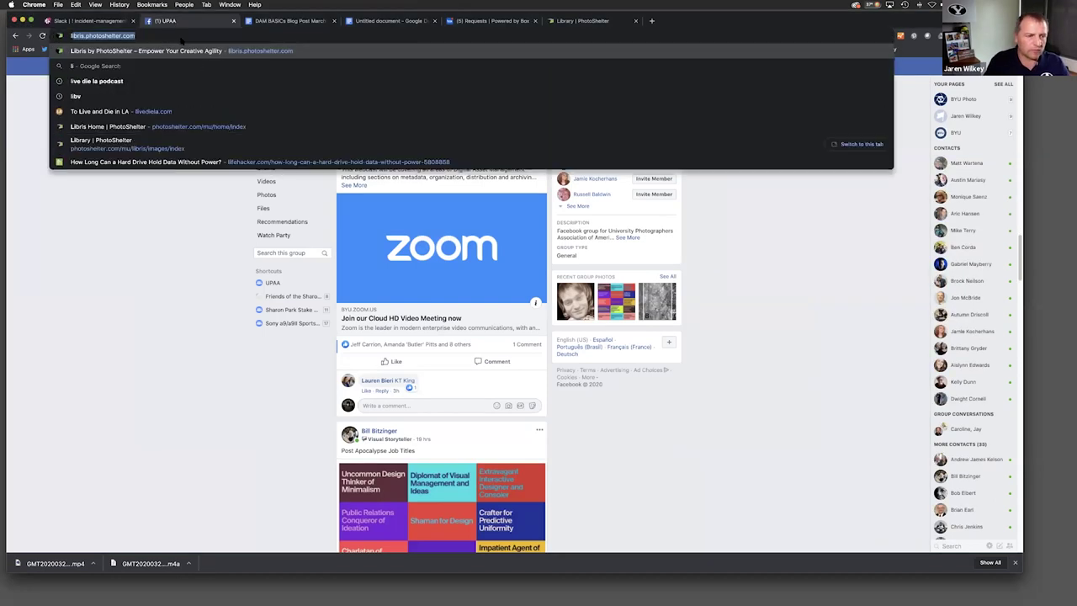
pyautogui.press('Return')
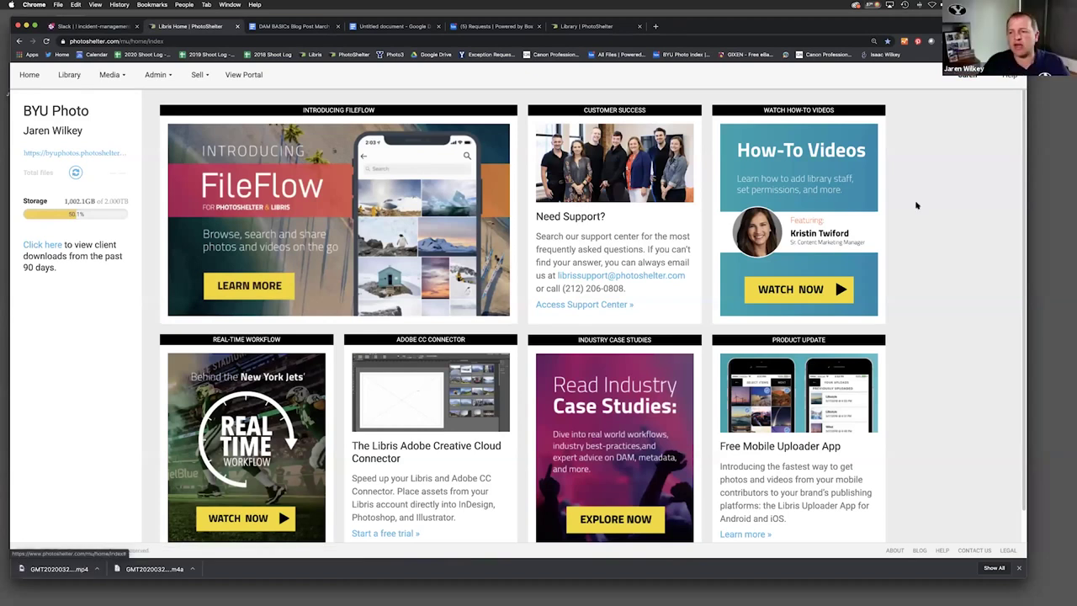
pyautogui.click(72, 76)
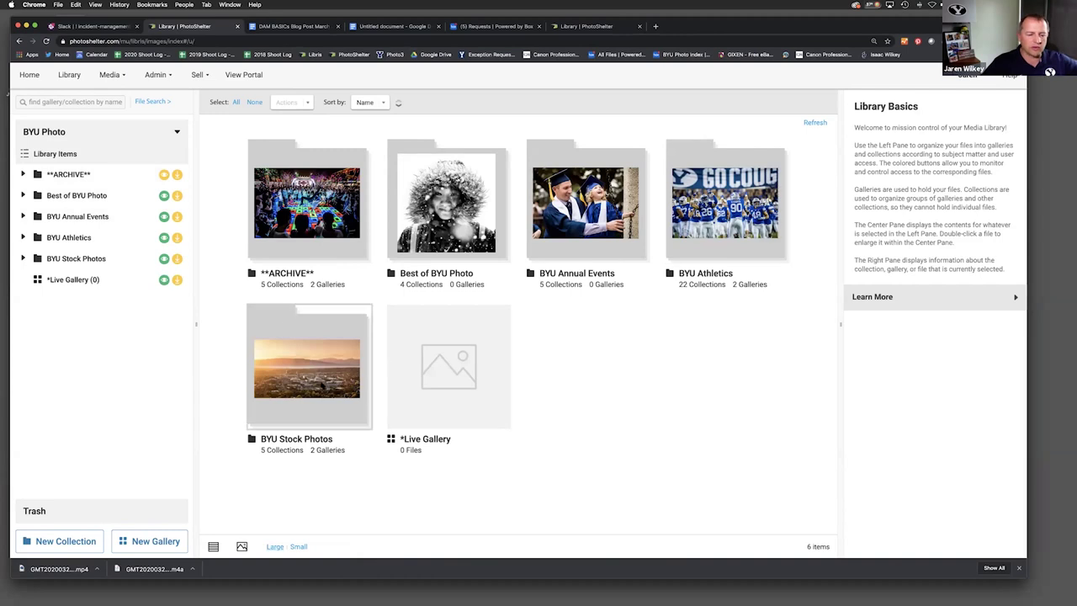
# - Expand ARCHIVE > GENERAL > 2020 > 03- March and open the 2003-02 Elder Ballard Devotional gallery
pyautogui.click(24, 174)
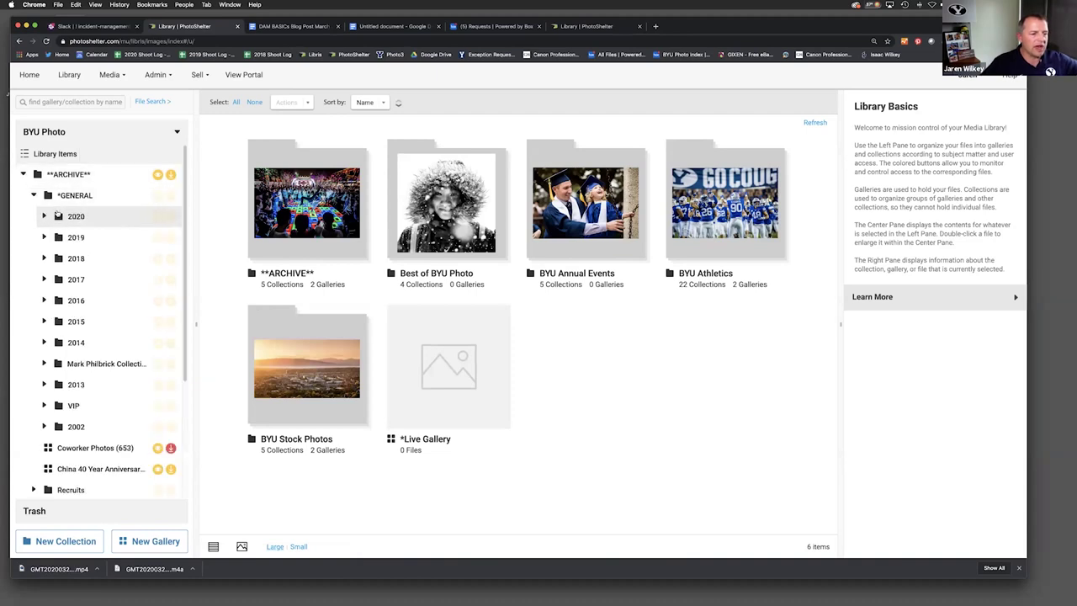
pyautogui.click(45, 216)
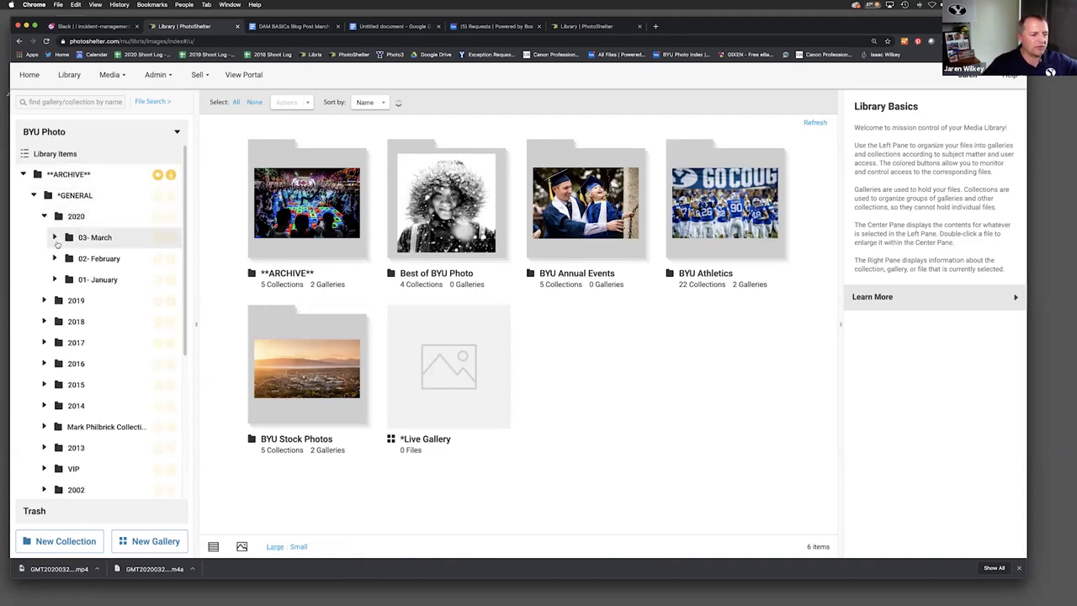
pyautogui.click(56, 238)
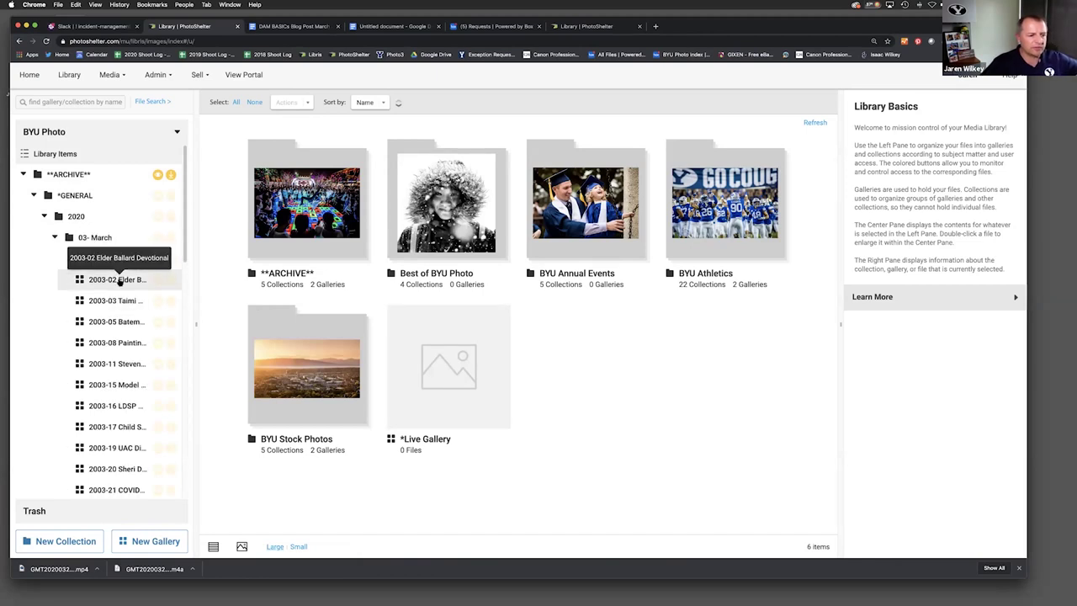
pyautogui.click(119, 280)
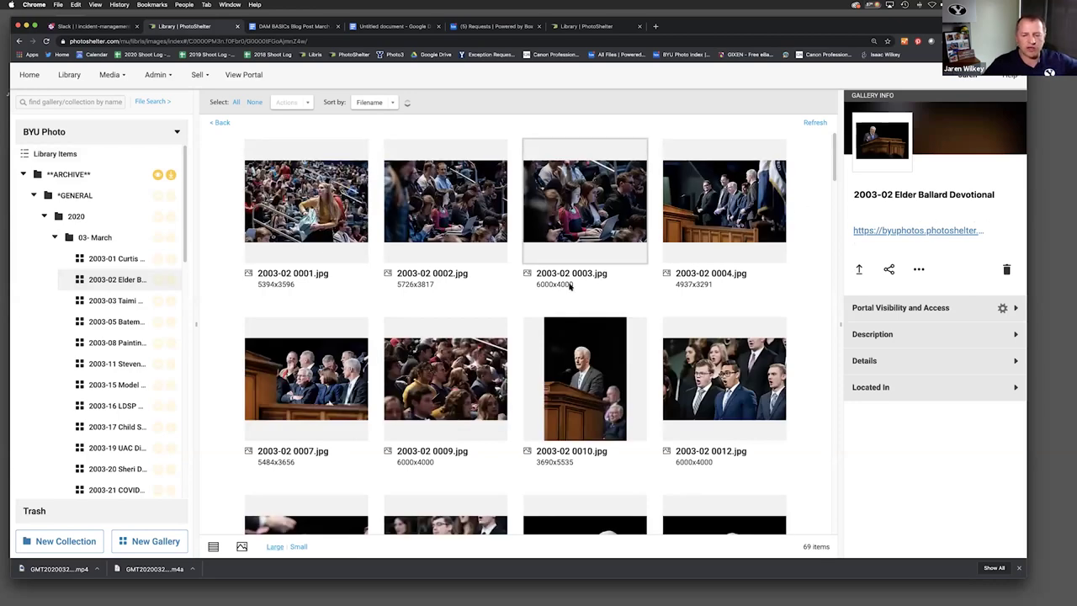
pyautogui.moveTo(691, 31); pyautogui.dragTo(701, 39)
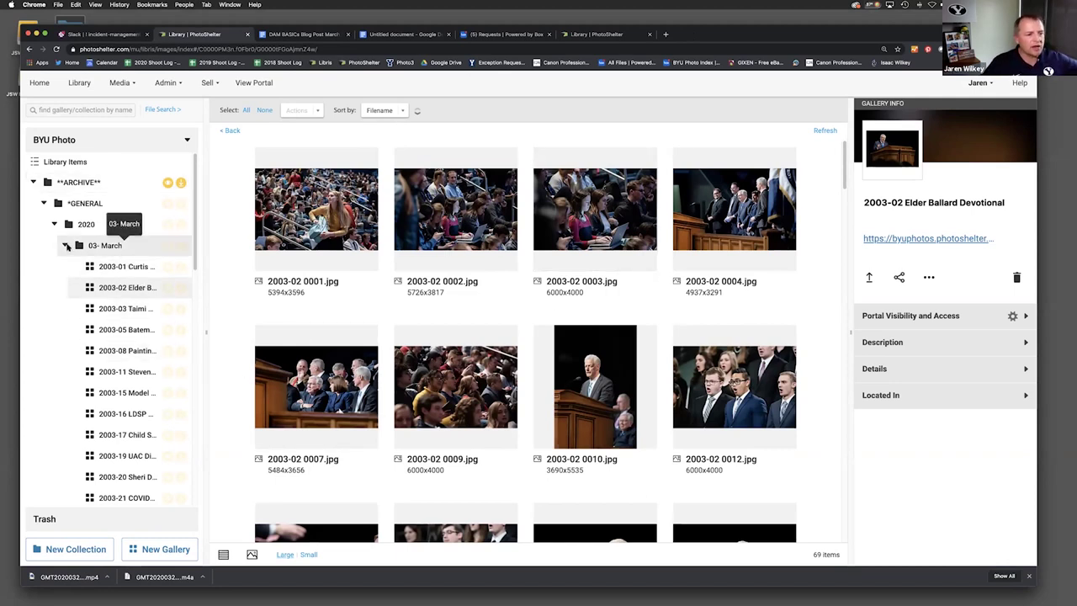
pyautogui.click(44, 203)
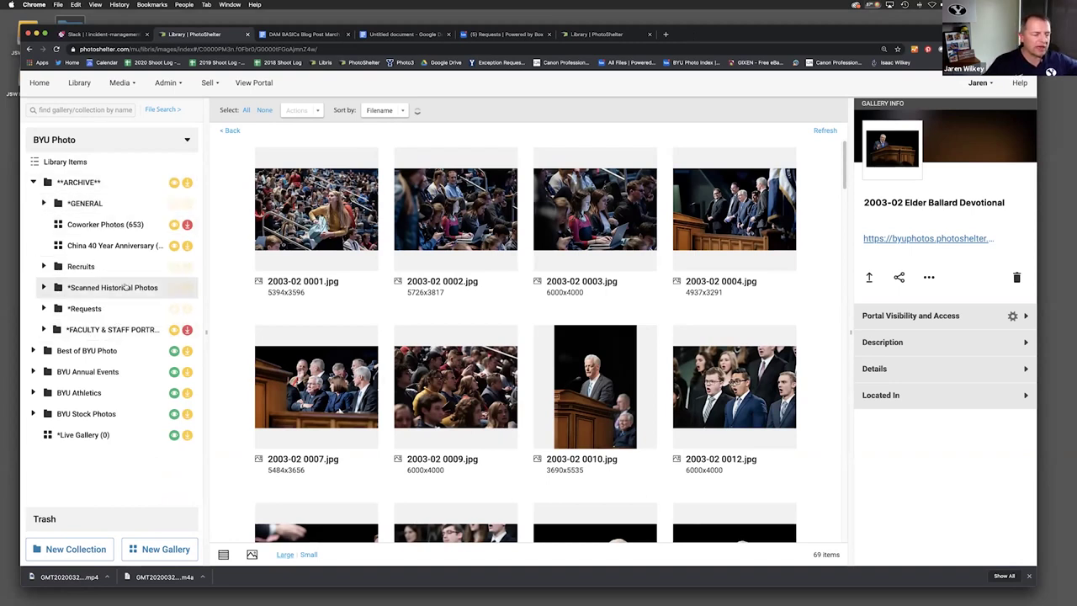
# - Open BYU Athletics' Men's Basketball 2019-2020 season collection
pyautogui.click(36, 393)
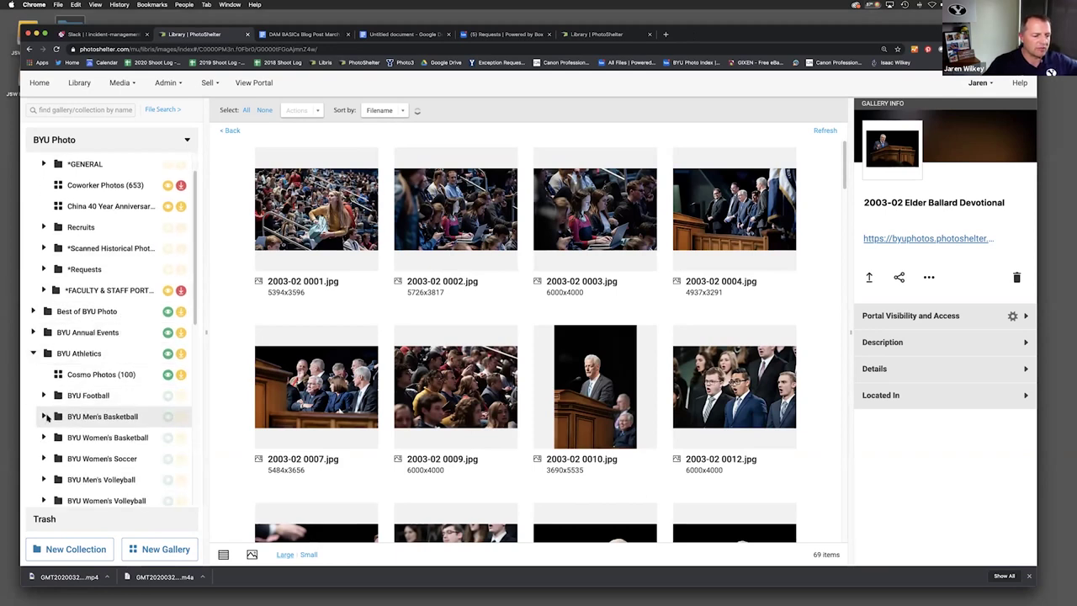
pyautogui.click(93, 417)
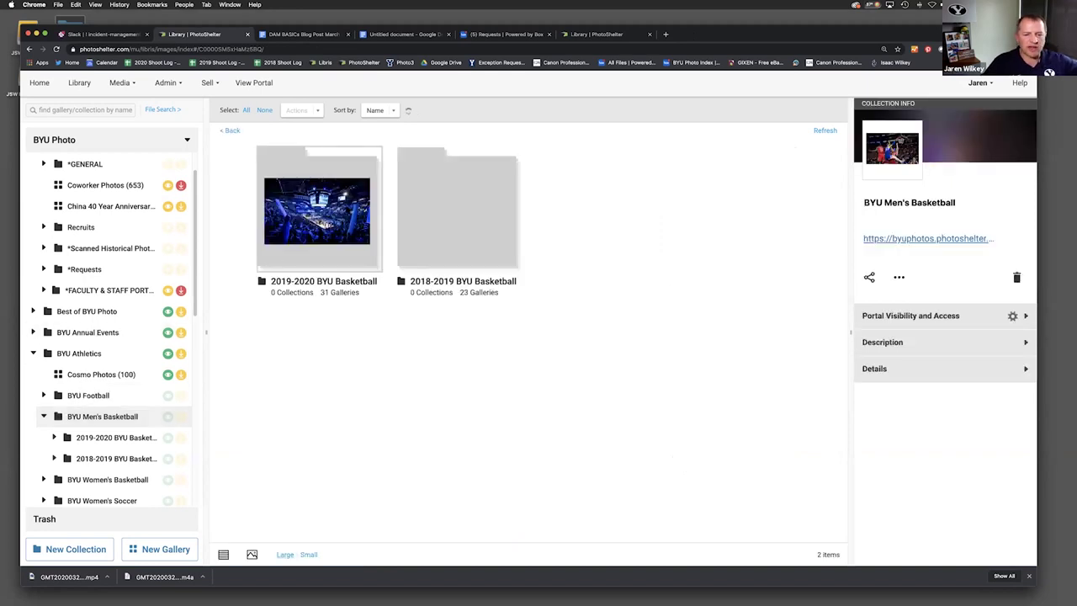
pyautogui.click(317, 217)
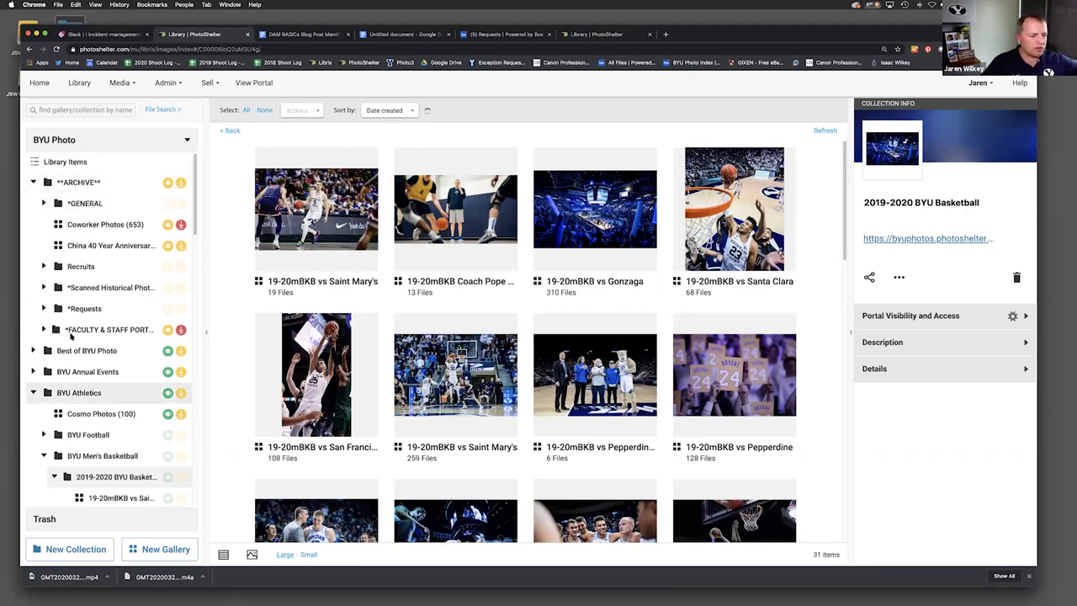
# - Collapse ARCHIVE and BYU Athletics, open BYU Stock Photos, then view the public portal
pyautogui.click(34, 183)
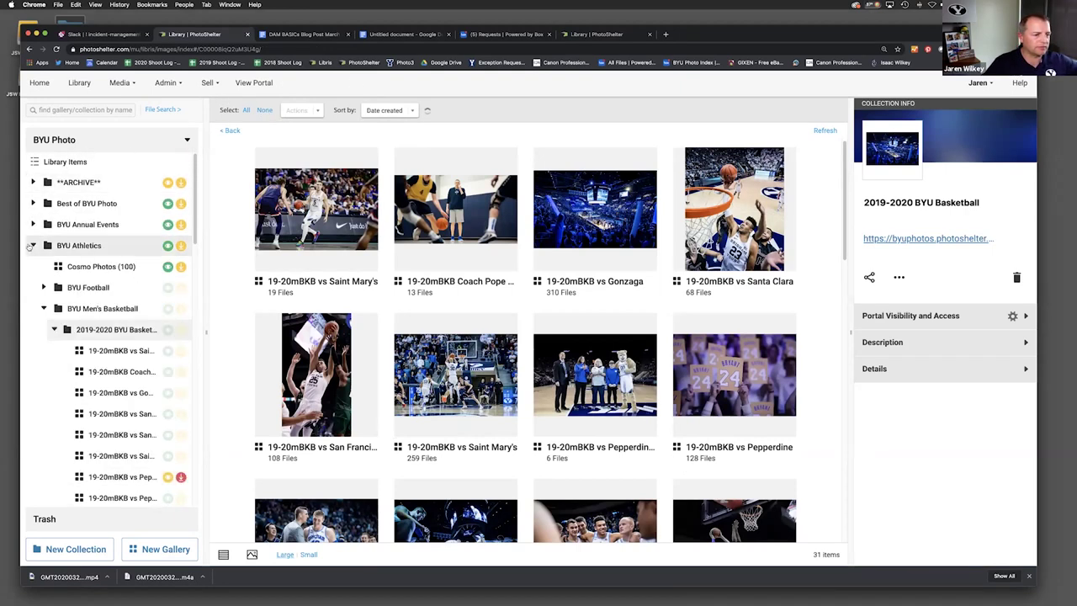
pyautogui.click(33, 245)
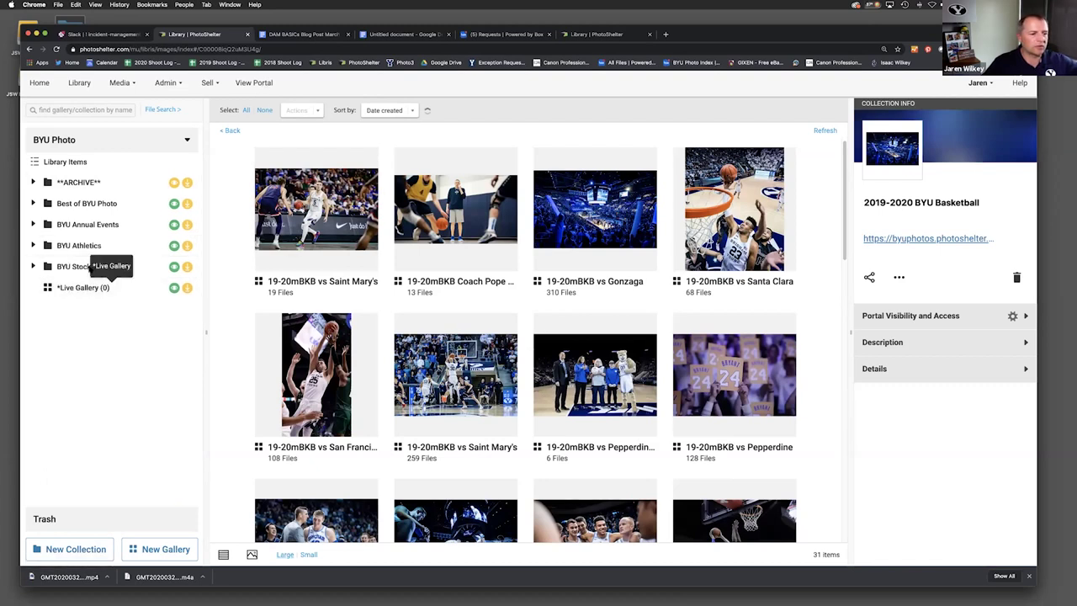
pyautogui.click(55, 262)
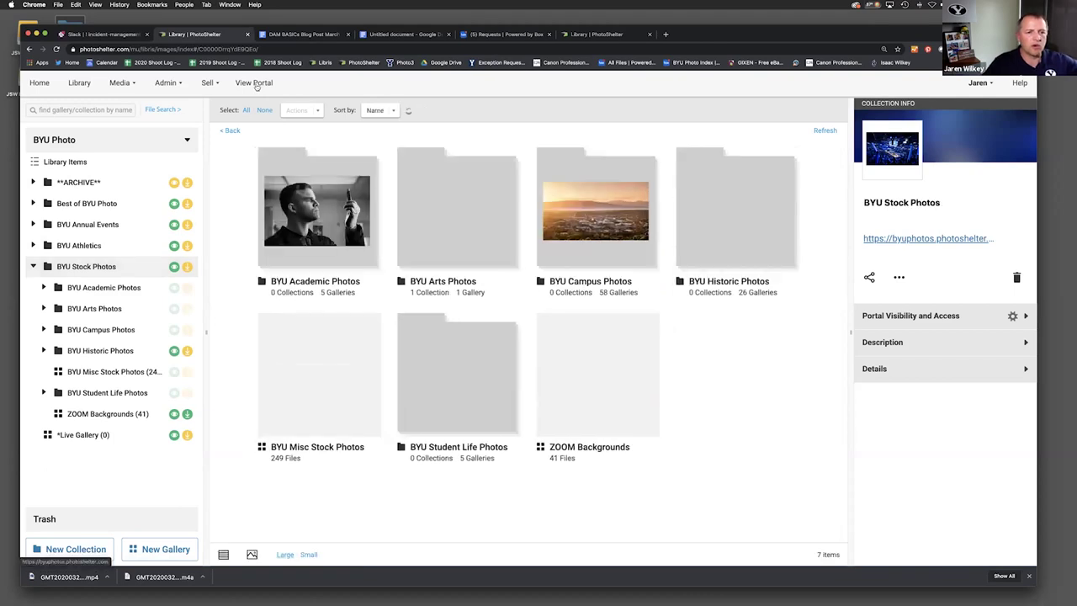
pyautogui.click(254, 82)
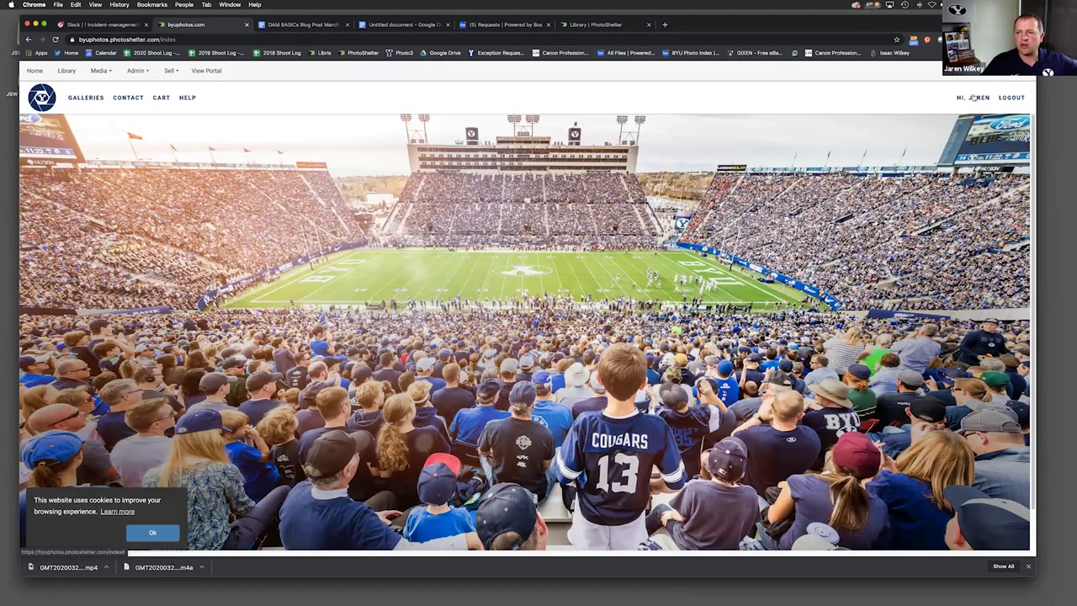
# - Navigate Galleries > BYU Stock Photos > BYU Campus Photos to the 12-file CTB- Crabtree Technology Building gallery
pyautogui.click(86, 98)
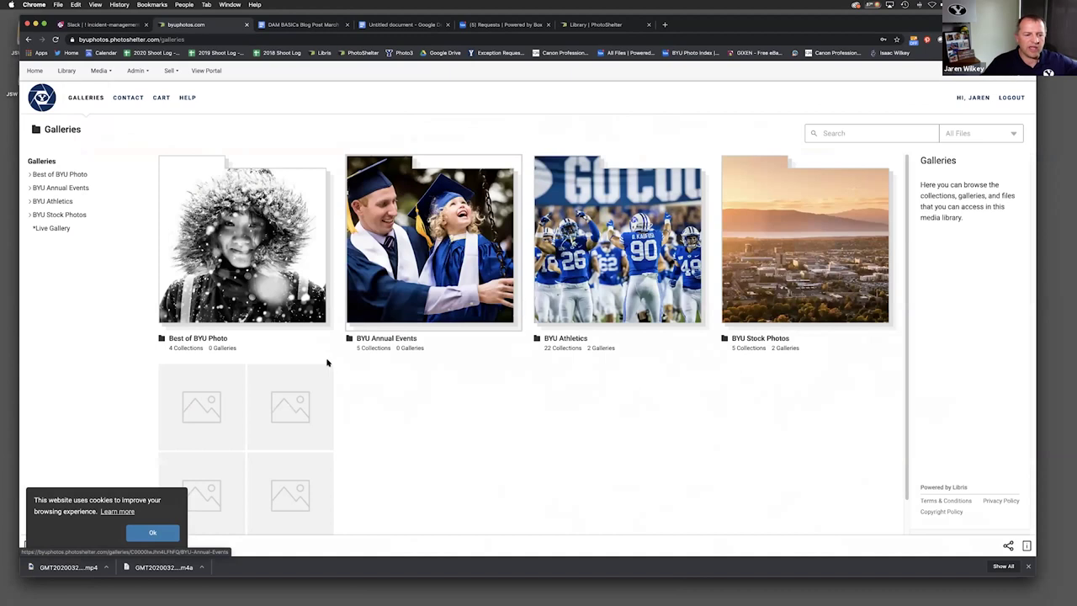
pyautogui.scroll(-1, 447, 363)
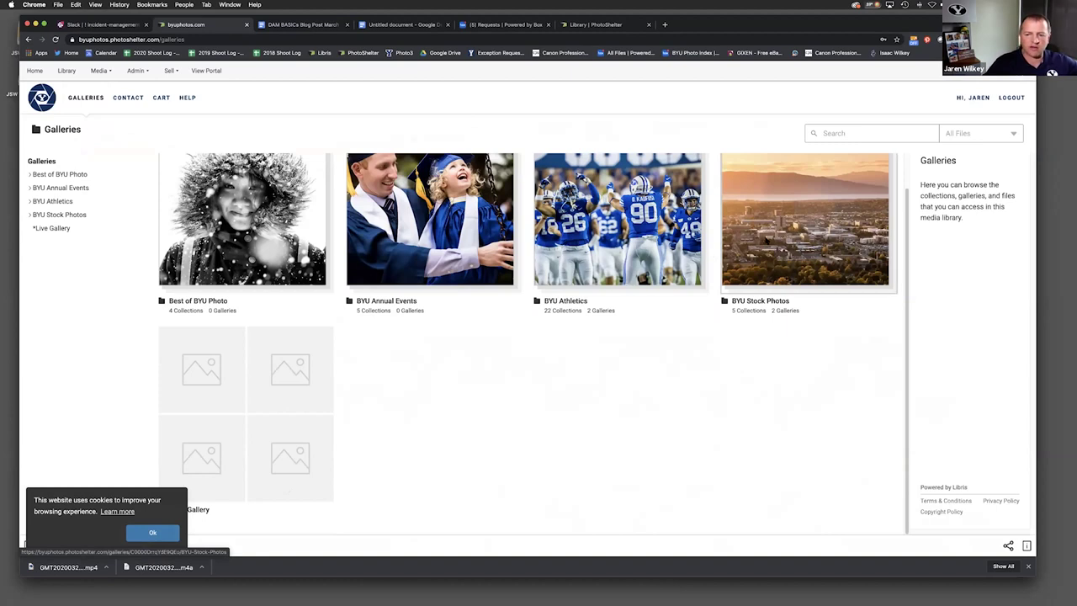
pyautogui.click(764, 239)
pyautogui.scroll(-1, 433, 337)
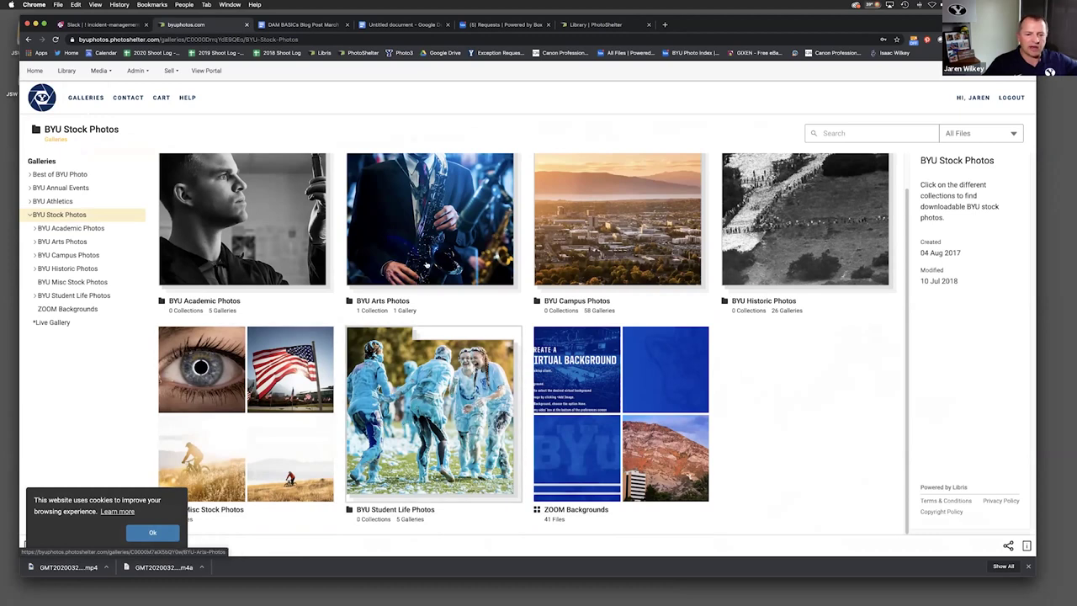
pyautogui.click(614, 260)
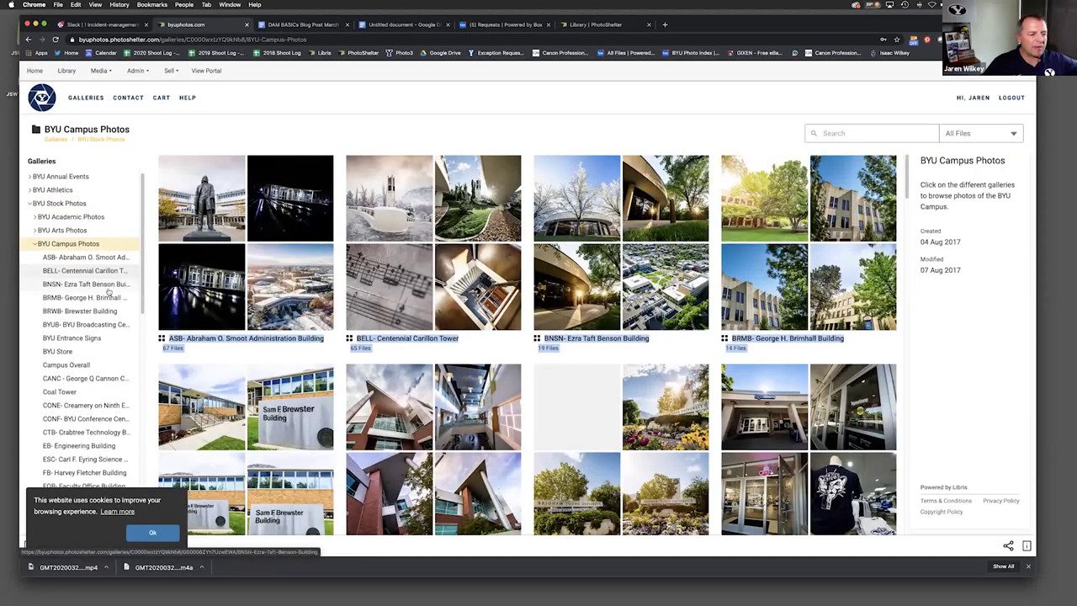
pyautogui.scroll(-5, 97, 291)
pyautogui.click(93, 301)
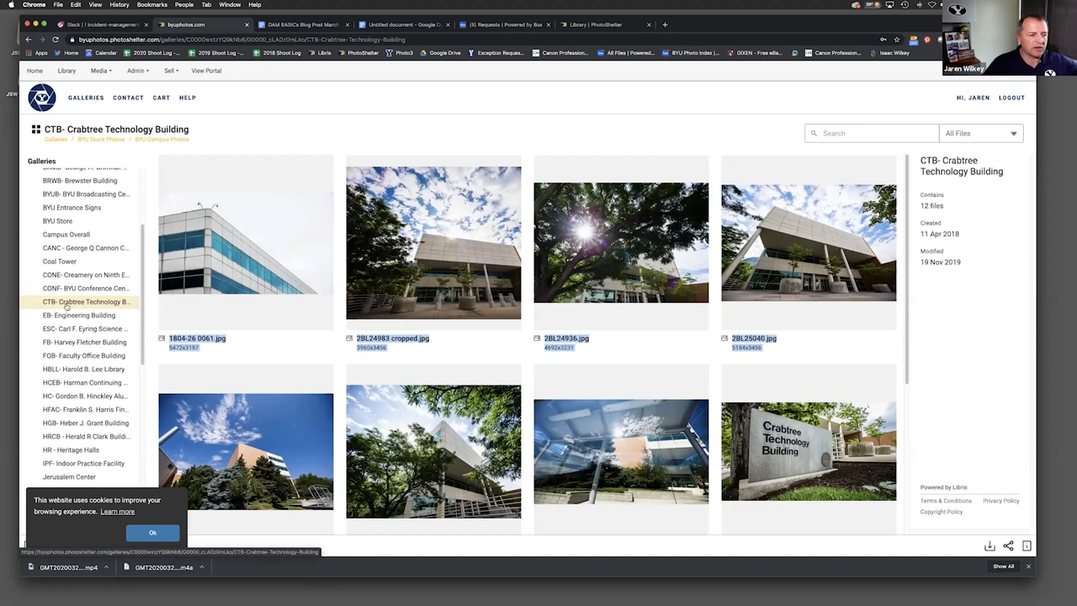
# - Search the portal for 'crabtree', yielding 40 results, then go back
pyautogui.click(837, 132)
pyautogui.write('crabtree')
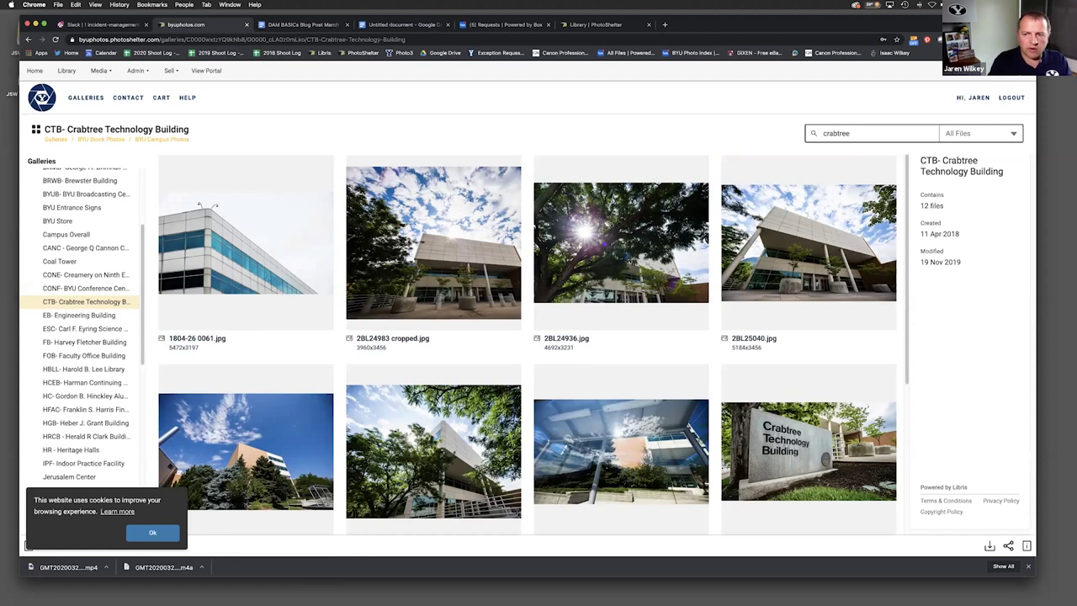
pyautogui.press('Return')
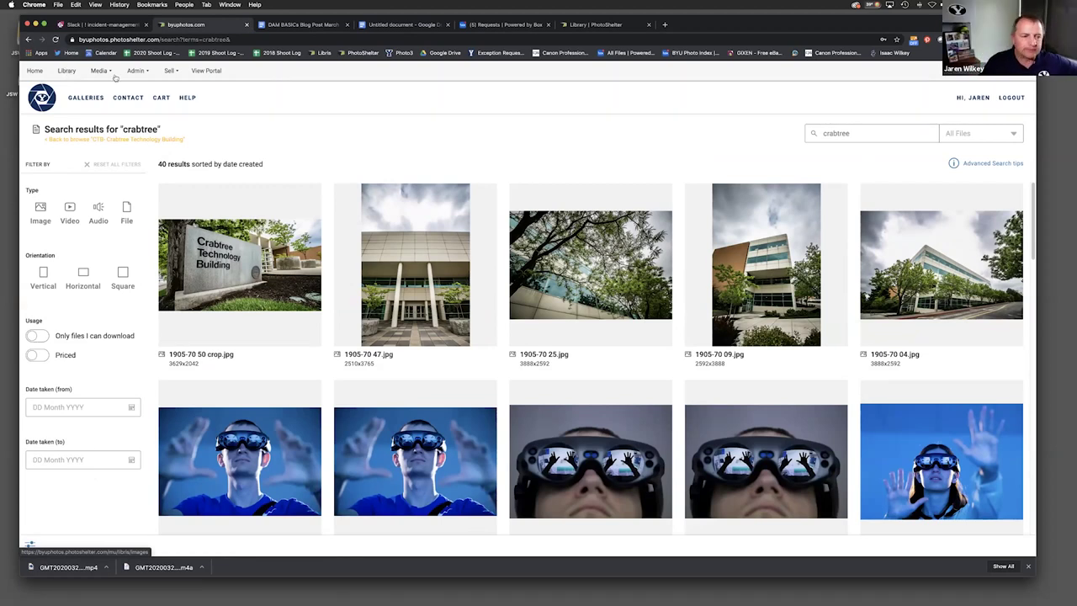
pyautogui.click(28, 39)
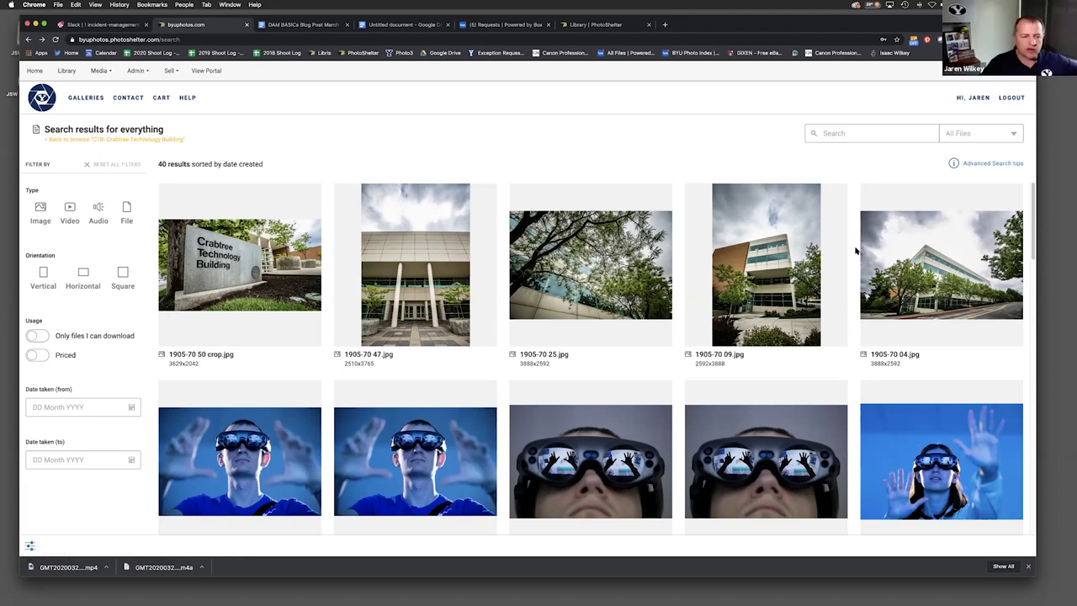
# - Return to the portal's Galleries page listing Best of BYU Photo, BYU Annual Events, BYU Athletics and BYU Stock Photos
pyautogui.click(99, 101)
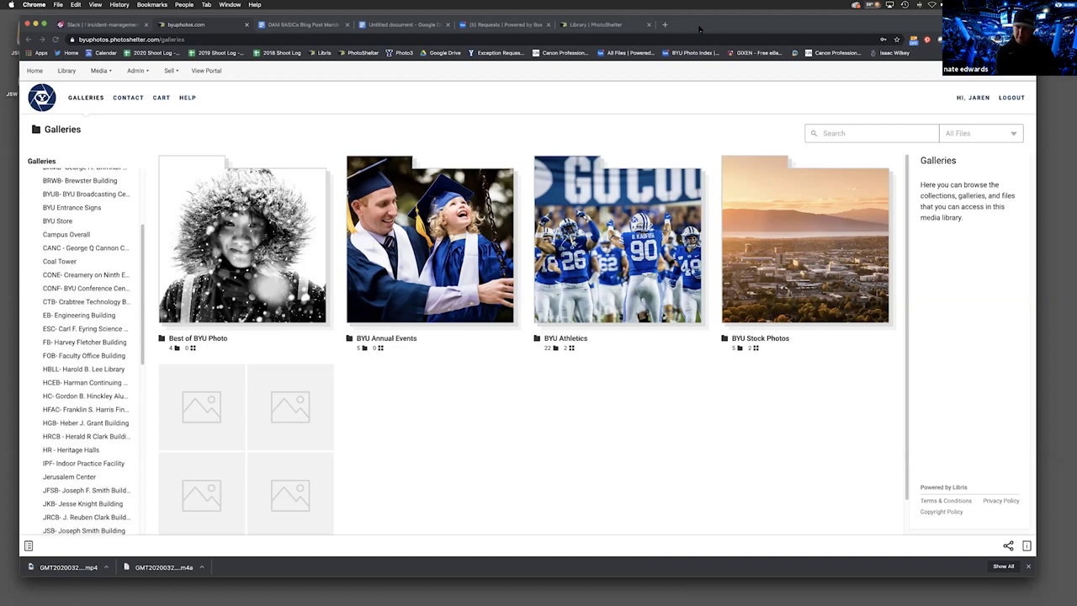
pyautogui.moveTo(524, 598)
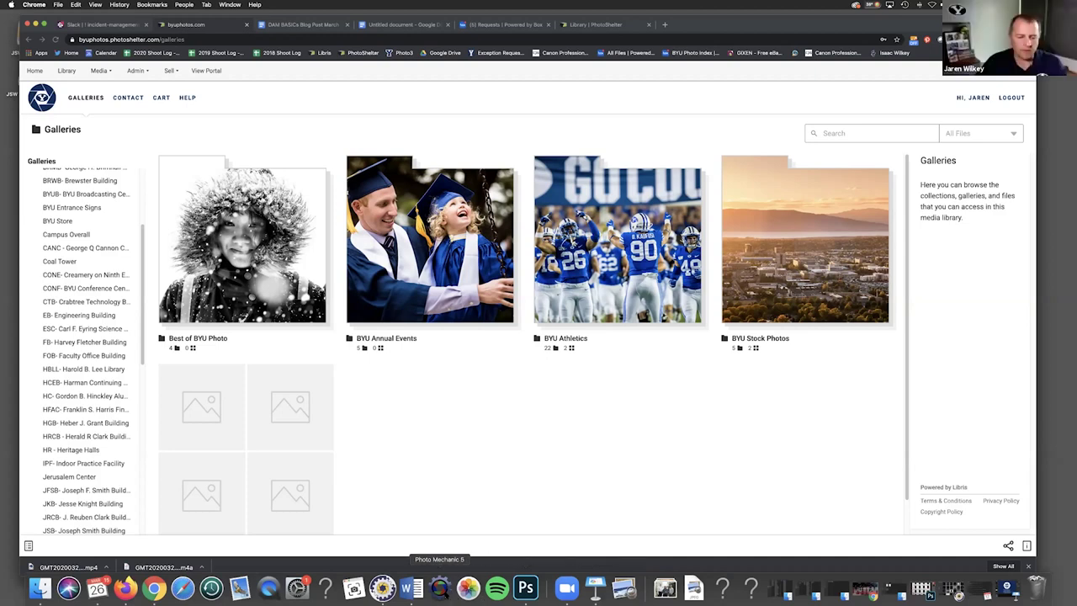
# - Bring Photo Mechanic to the front and select the DAM.003 slide in the DAM contact sheet
pyautogui.click(439, 586)
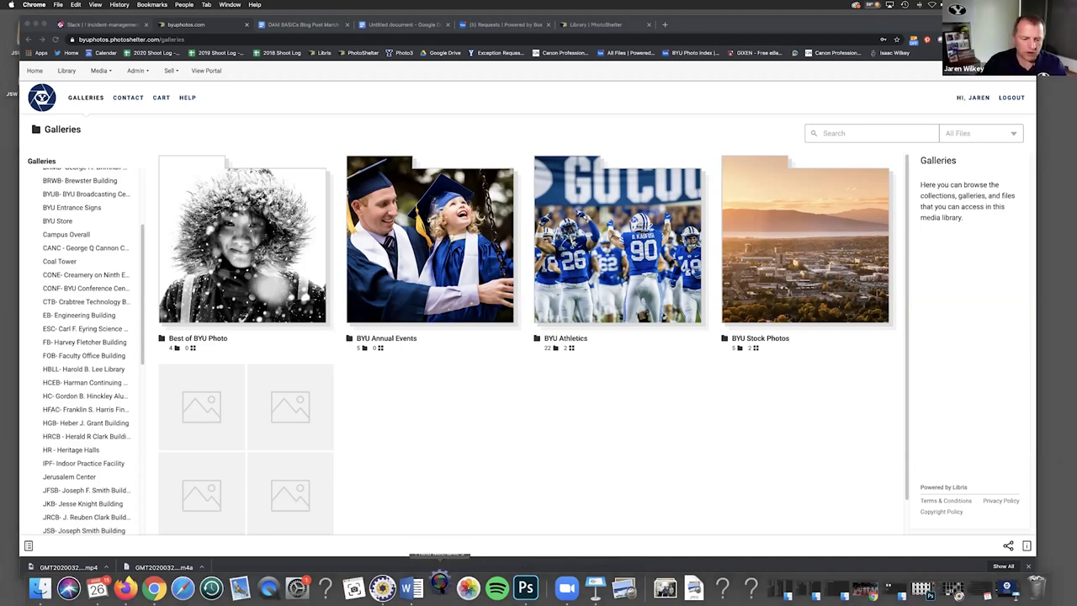
pyautogui.rightClick(439, 586)
pyautogui.click(447, 416)
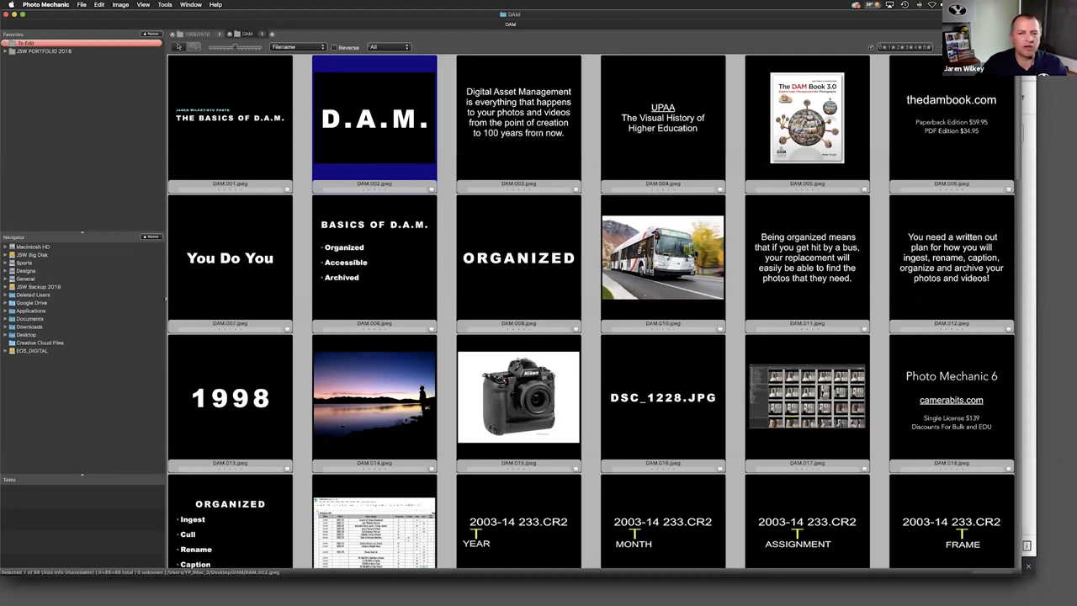
pyautogui.click(464, 62)
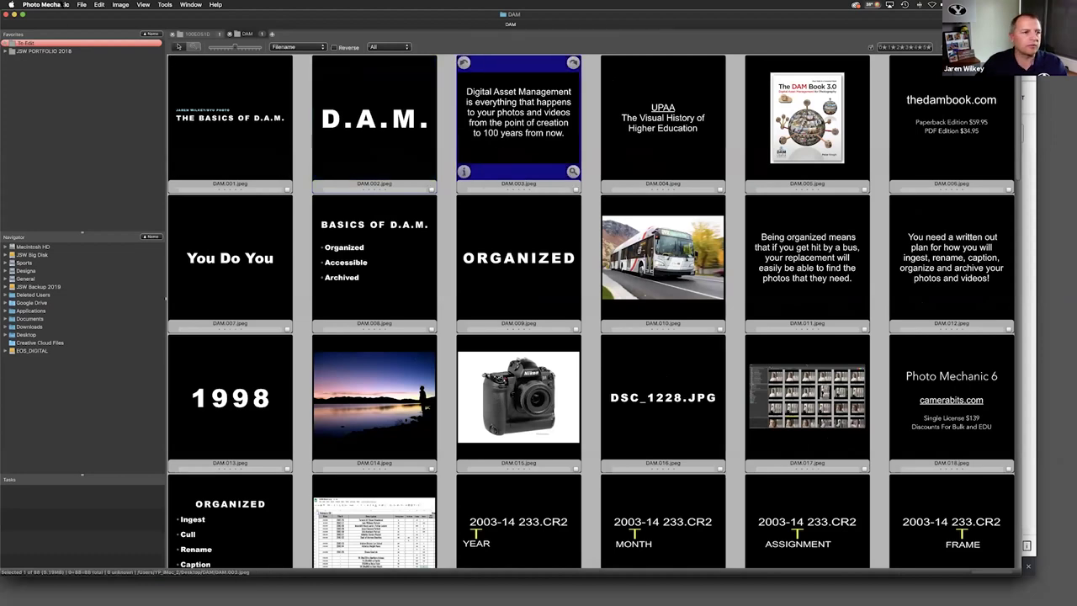
pyautogui.click(119, 4)
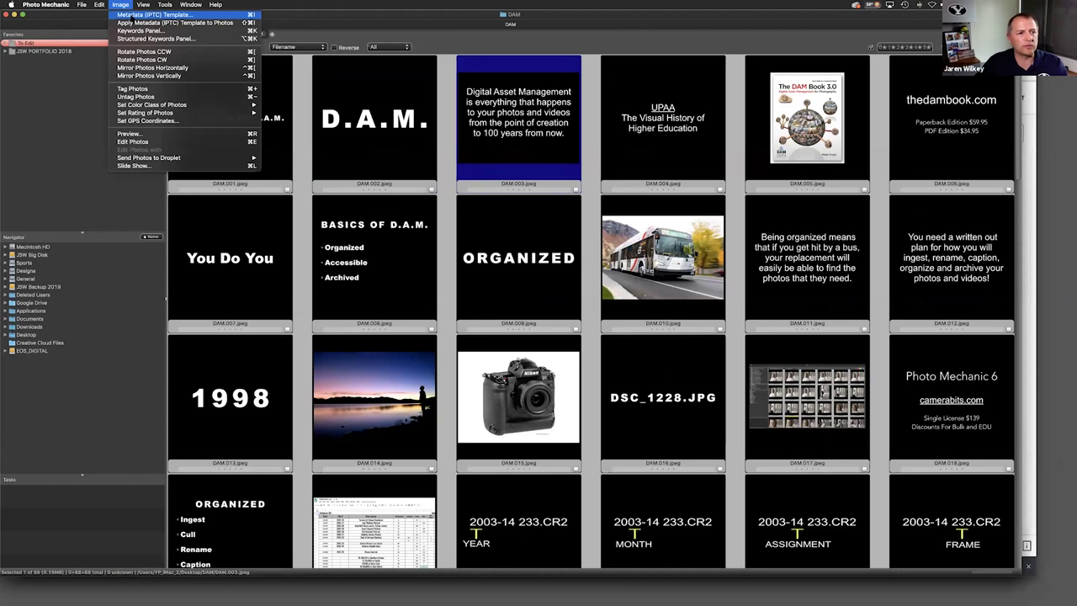
# - Open the Metadata (IPTC) Template and review its Description/Caption text
pyautogui.click(151, 14)
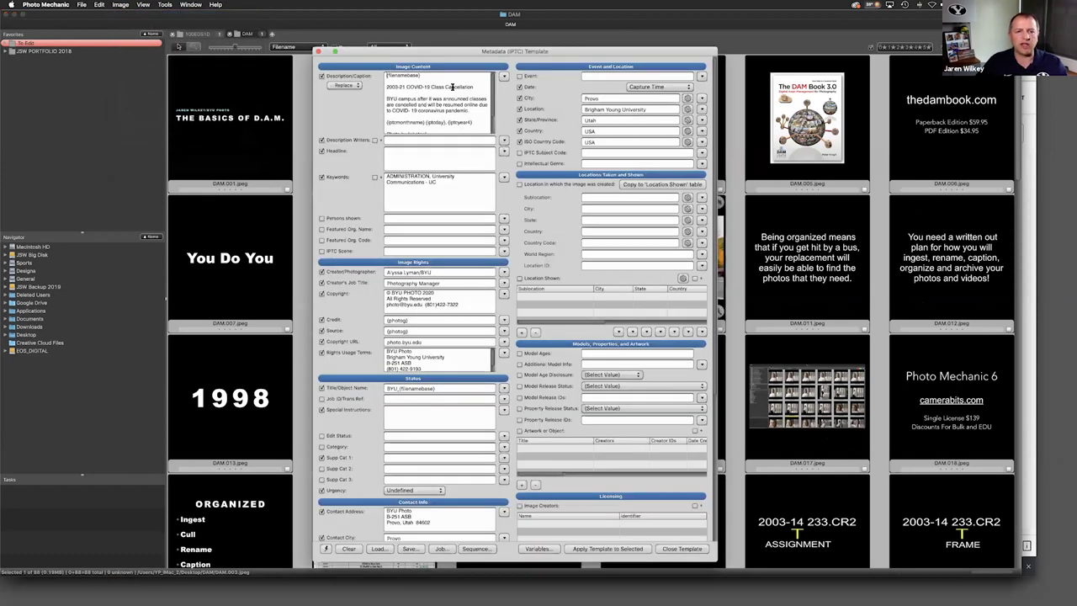
pyautogui.doubleClick(389, 87)
pyautogui.moveTo(409, 94); pyautogui.dragTo(471, 124)
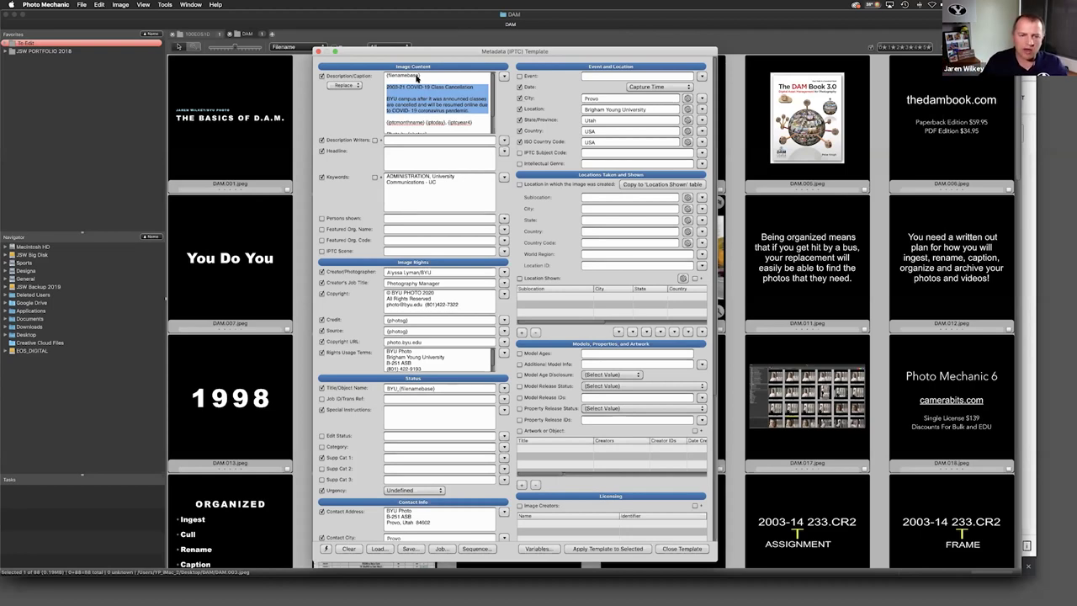
pyautogui.click(456, 90)
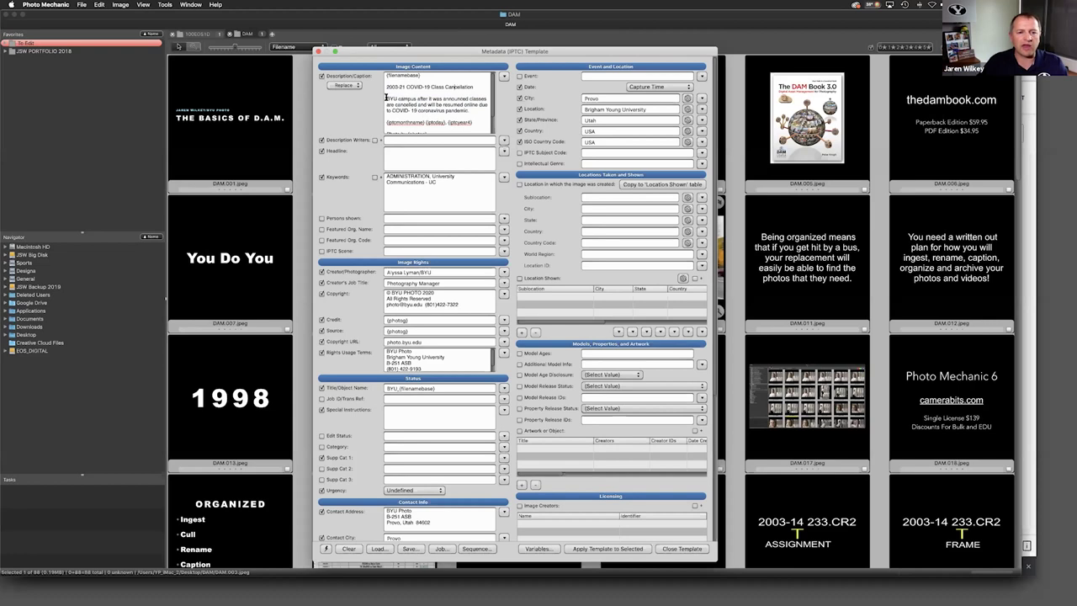
pyautogui.scroll(-2, 465, 113)
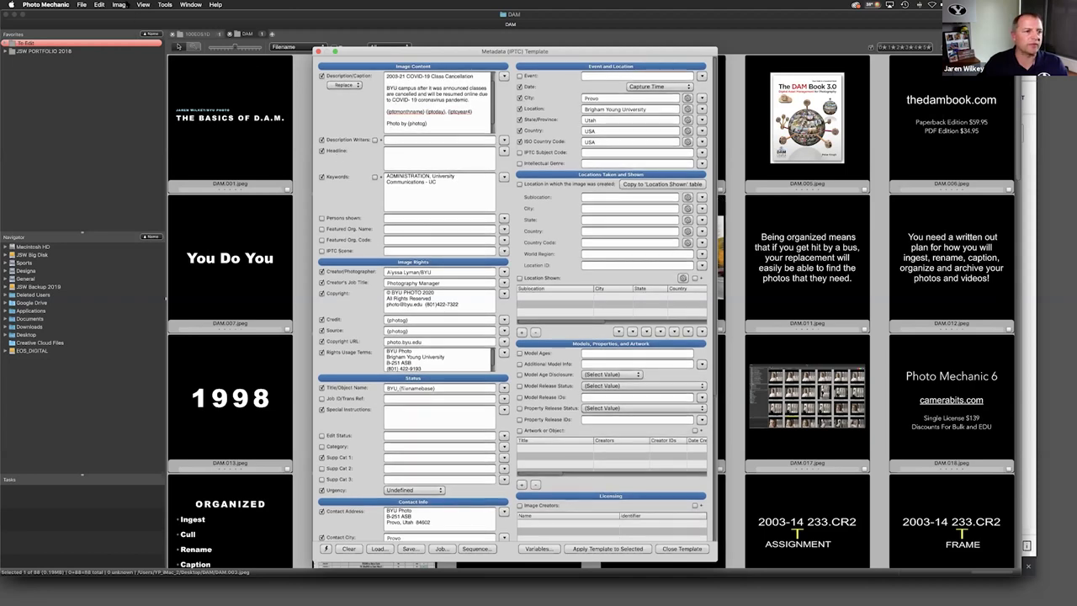
# - Open Structured Keywords from the Keywords field's options
pyautogui.click(120, 4)
pyautogui.click(362, 167)
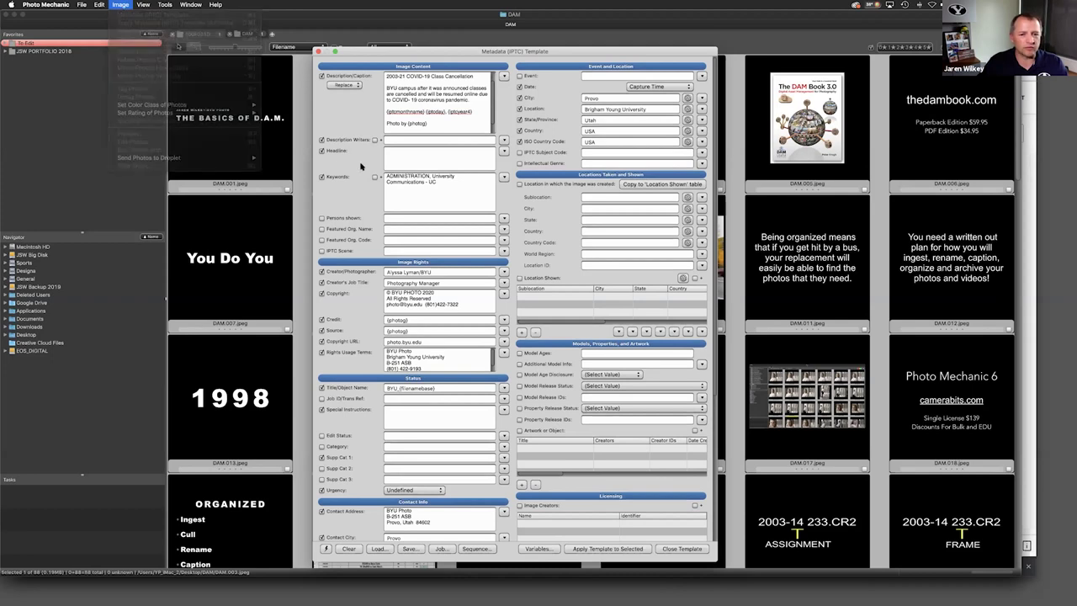
pyautogui.click(503, 178)
pyautogui.click(514, 192)
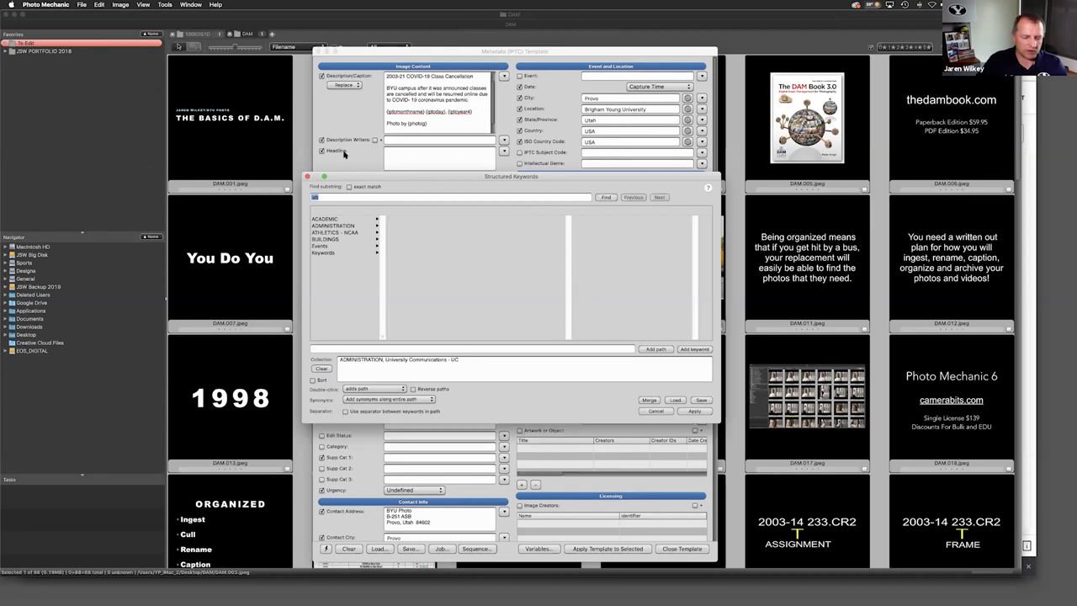
# - Find the 'crabtree' keyword and add its path, then cancel, close the template, and deselect DAM.003
pyautogui.write('cra')
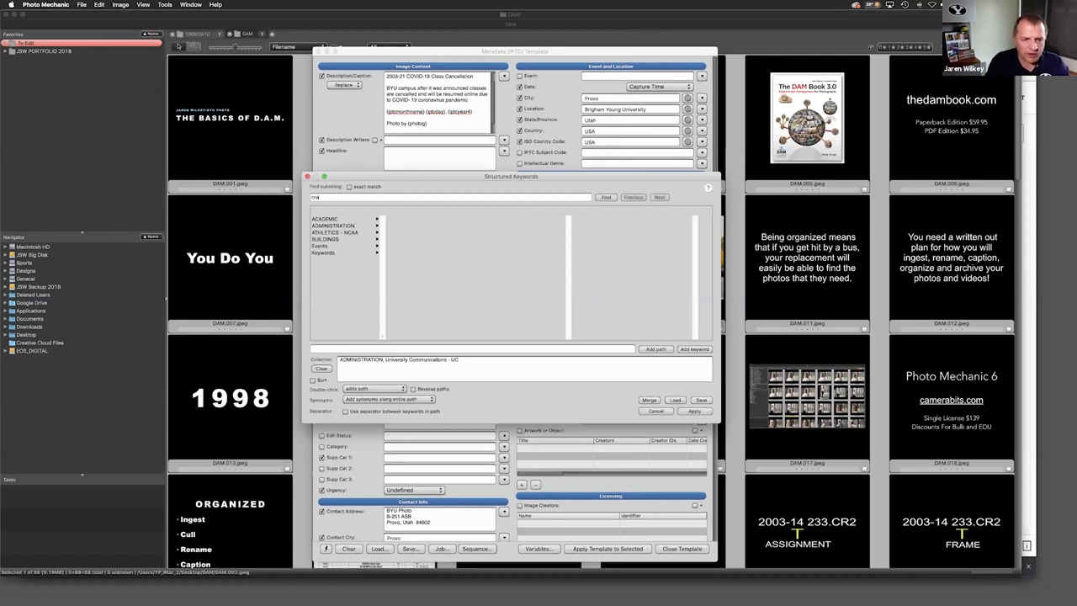
pyautogui.write('btree')
pyautogui.press('Return')
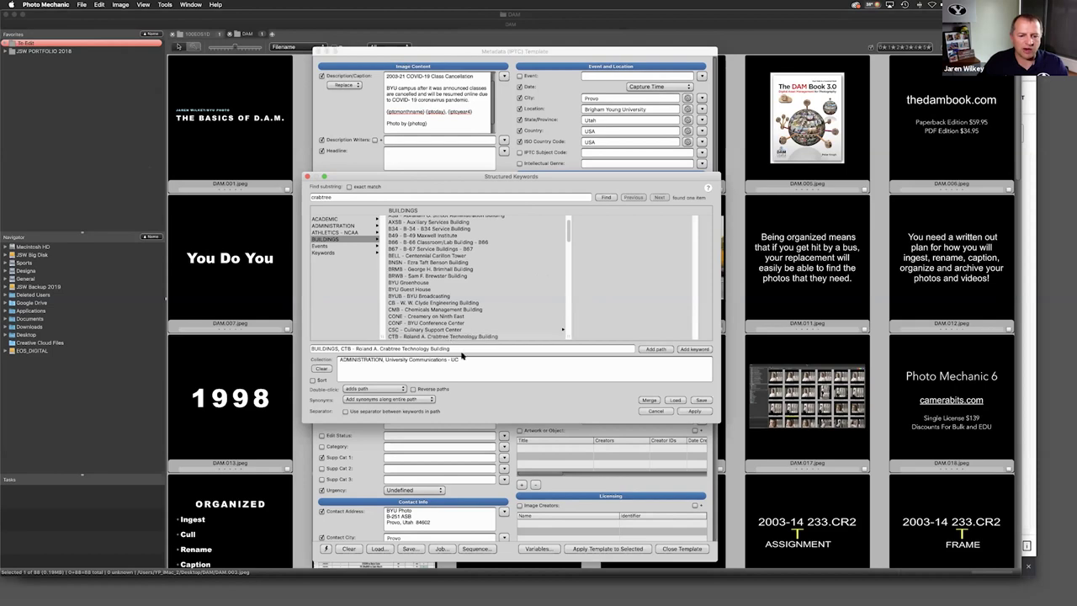
pyautogui.click(653, 350)
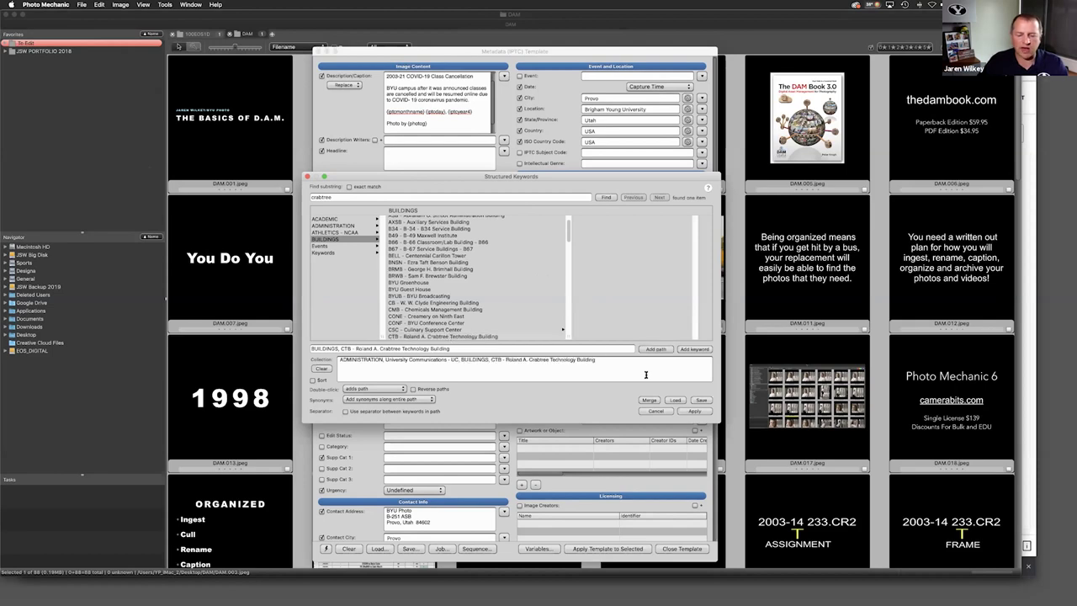
pyautogui.click(666, 413)
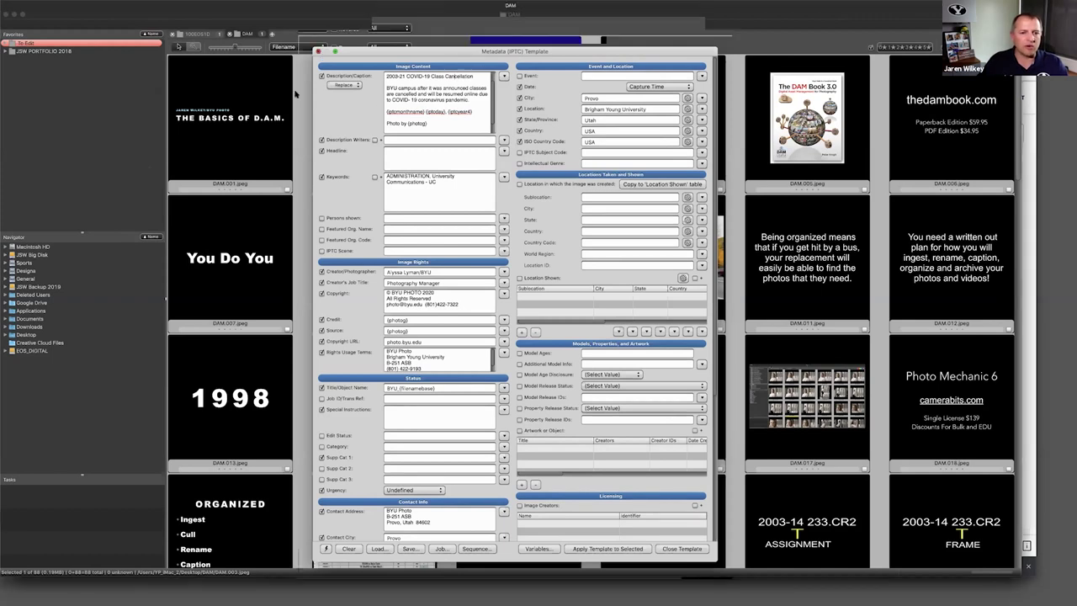
pyautogui.click(317, 51)
pyautogui.click(453, 269)
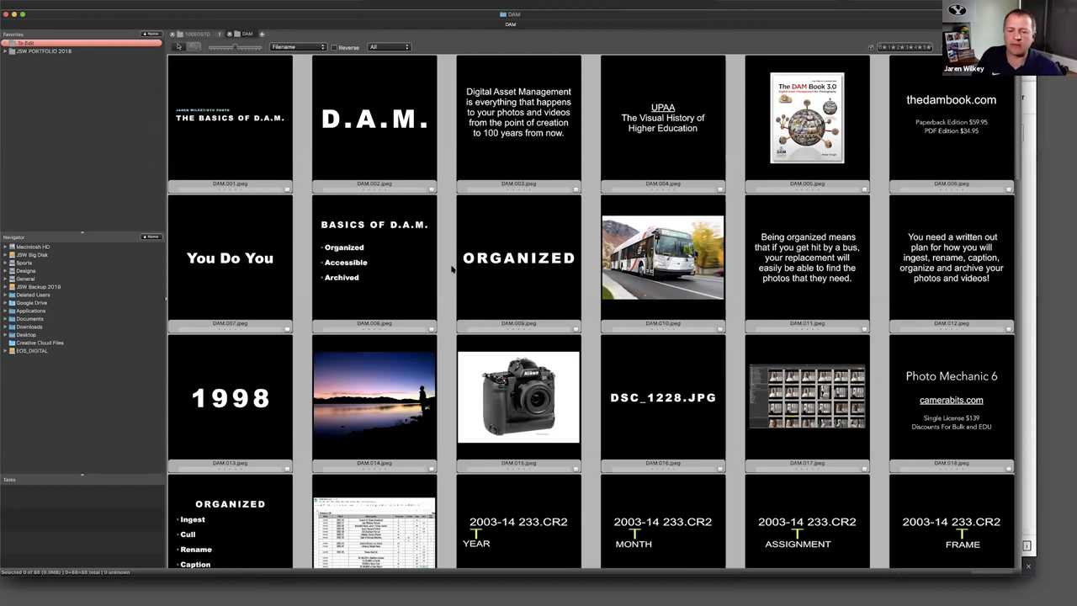
pyautogui.moveTo(518, 118)
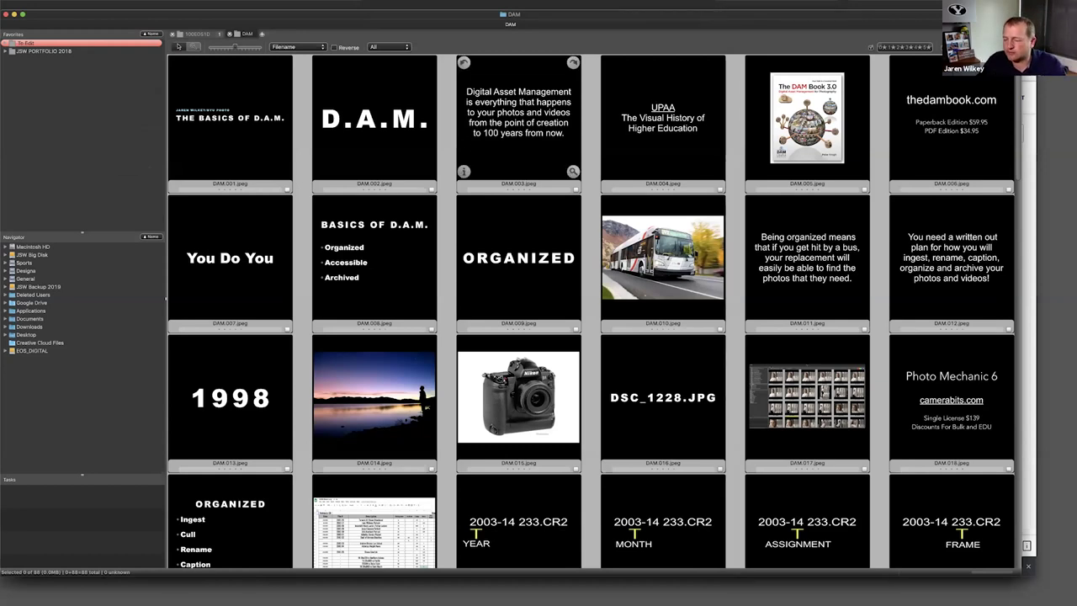
pyautogui.moveTo(429, 107)
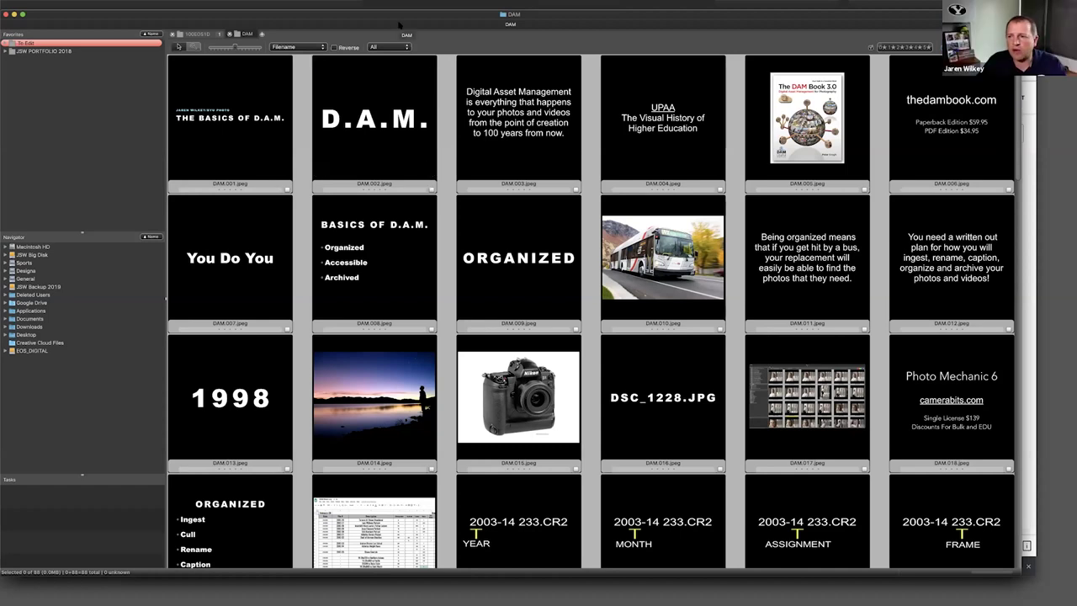
pyautogui.moveTo(402, 17)
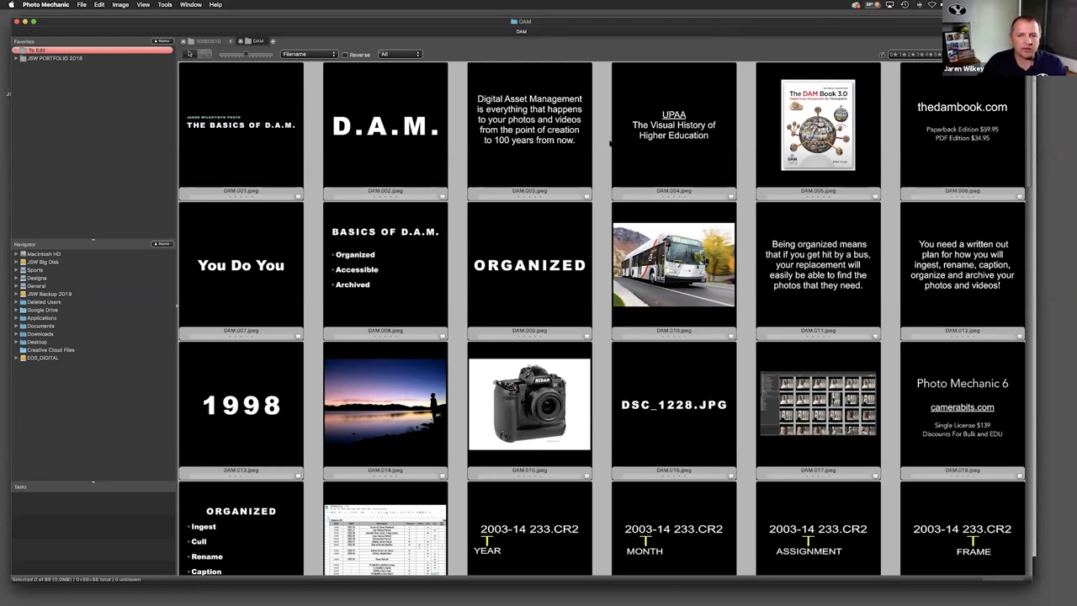
pyautogui.moveTo(679, 22); pyautogui.dragTo(676, 24)
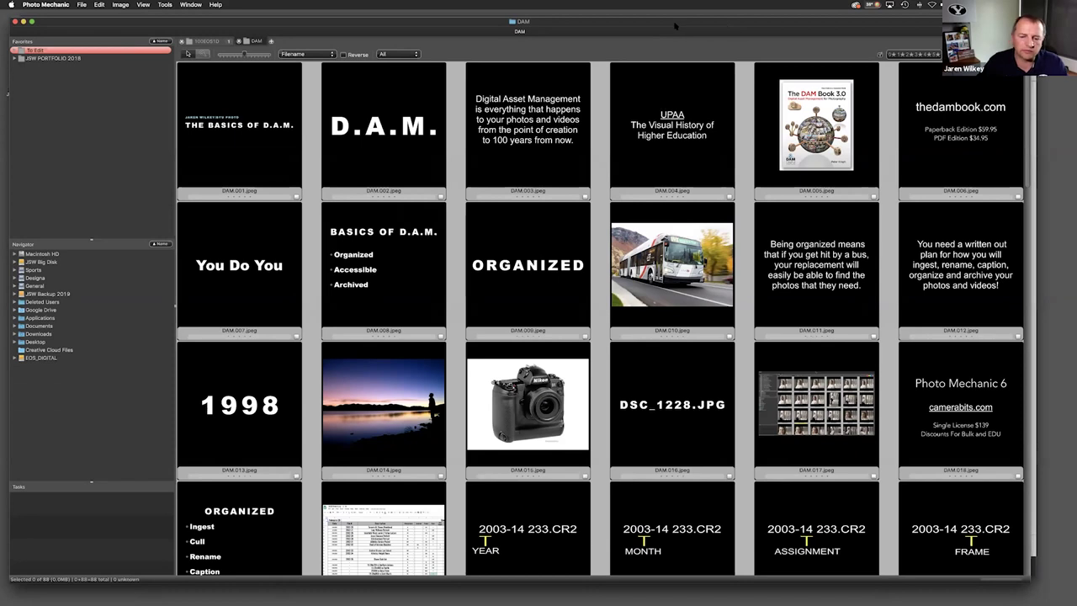
pyautogui.moveTo(797, 84)
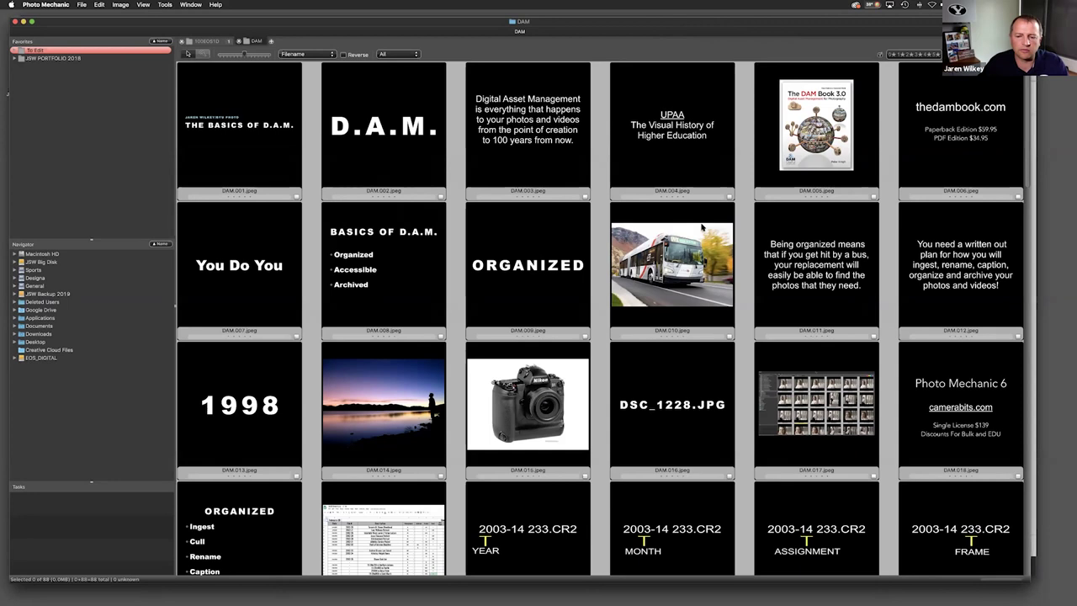
pyautogui.moveTo(706, 224)
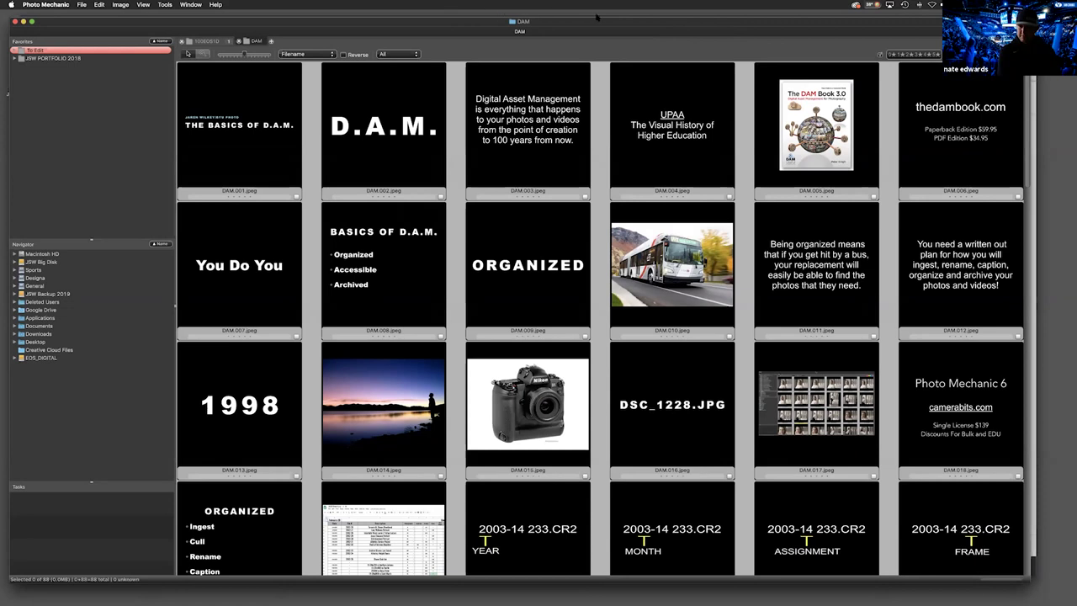
pyautogui.moveTo(614, 599)
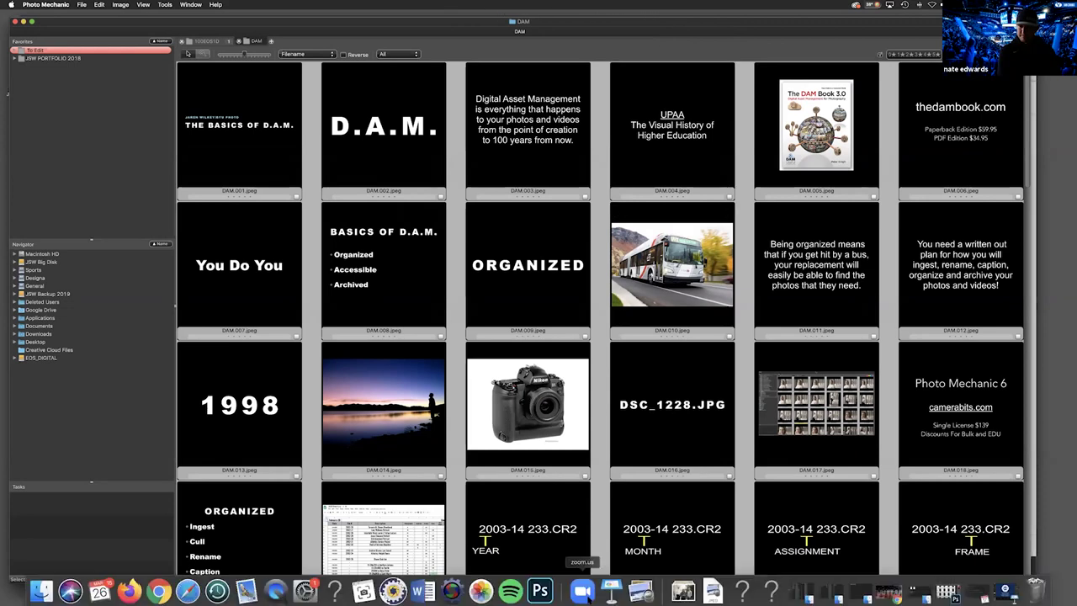
pyautogui.click(582, 589)
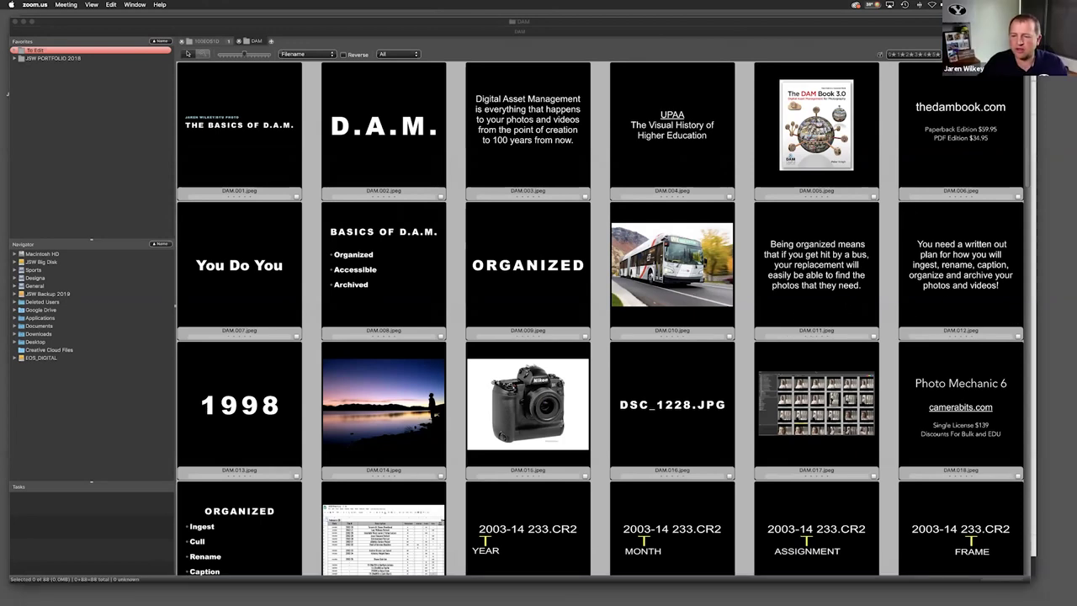
pyautogui.moveTo(960, 330)
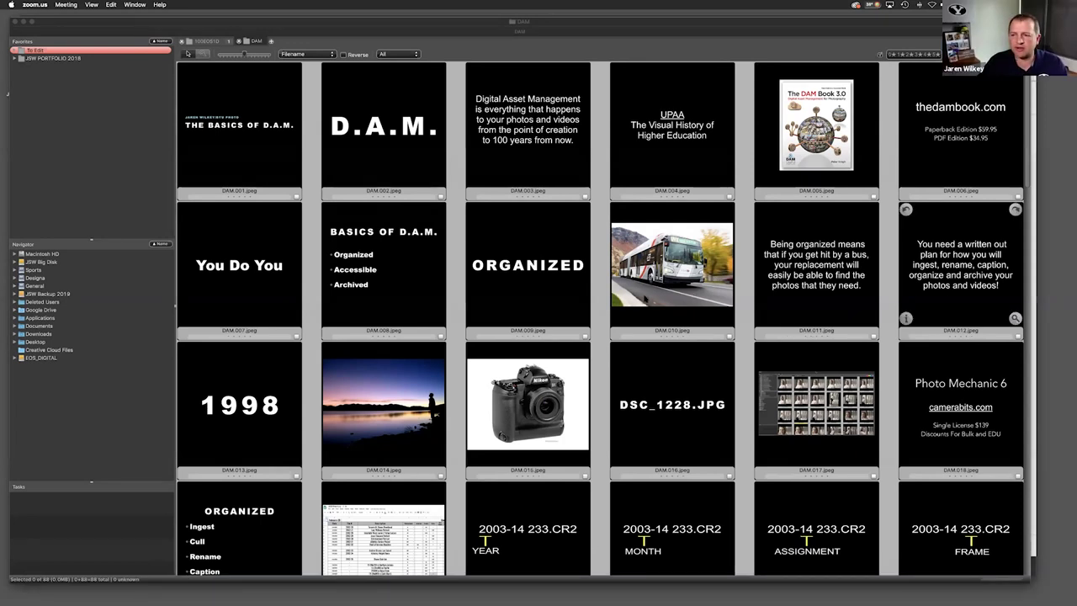
pyautogui.moveTo(816, 403)
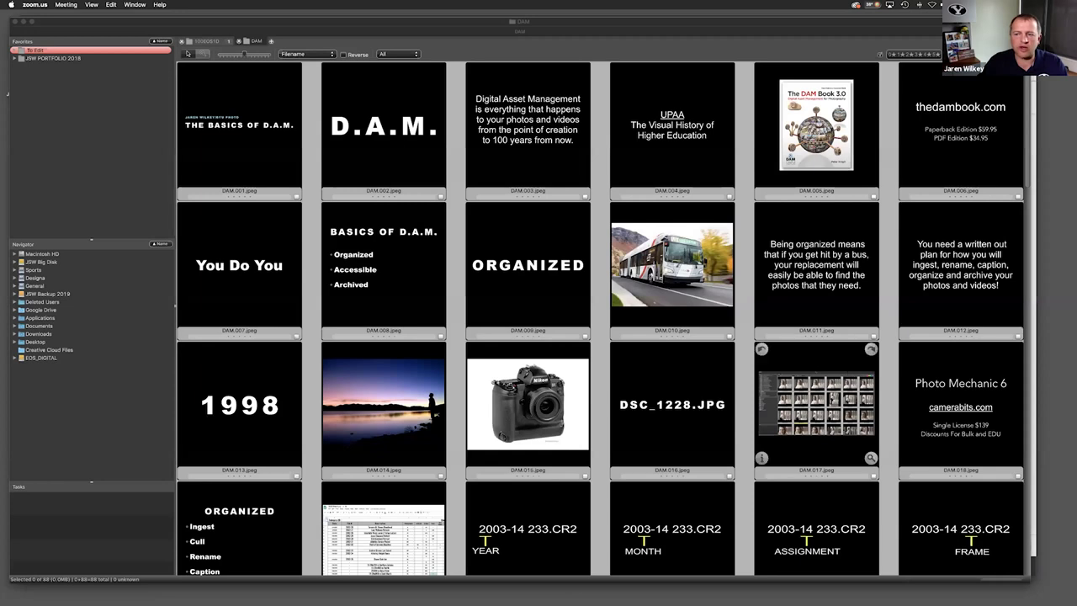